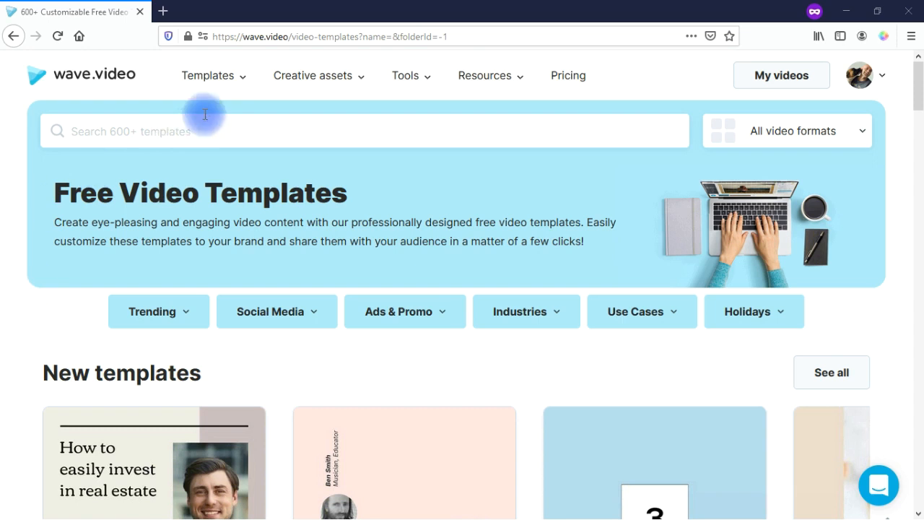
Step: Look through the template library's video formats and category lists, down to the social media and trending groups
mouse_move(237, 80)
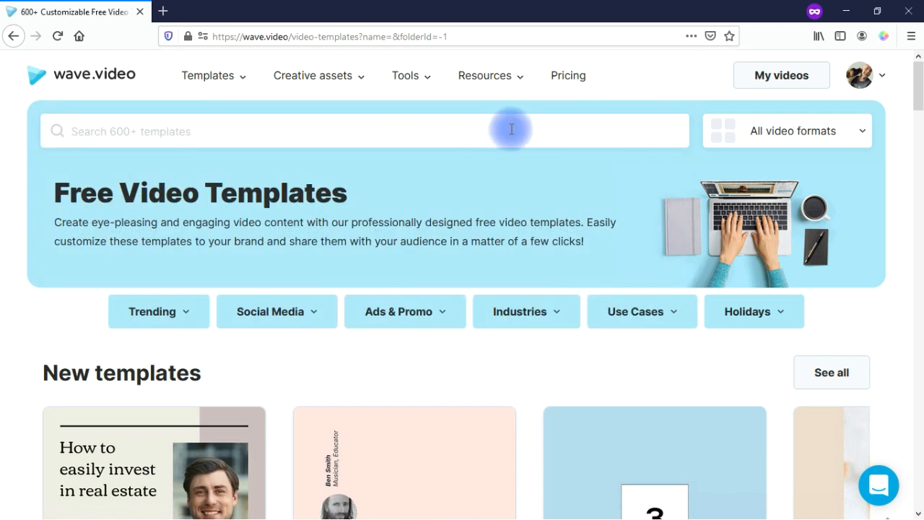
left_click(802, 131)
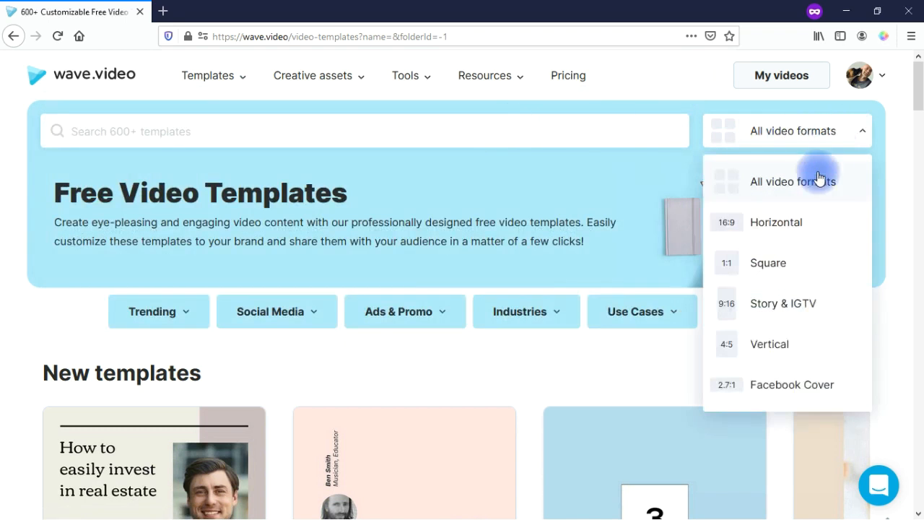
left_click(192, 355)
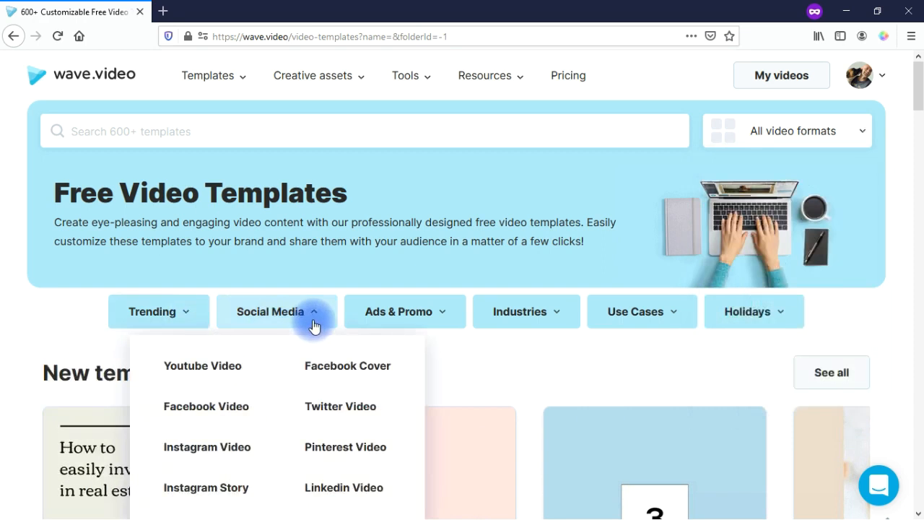
mouse_move(415, 311)
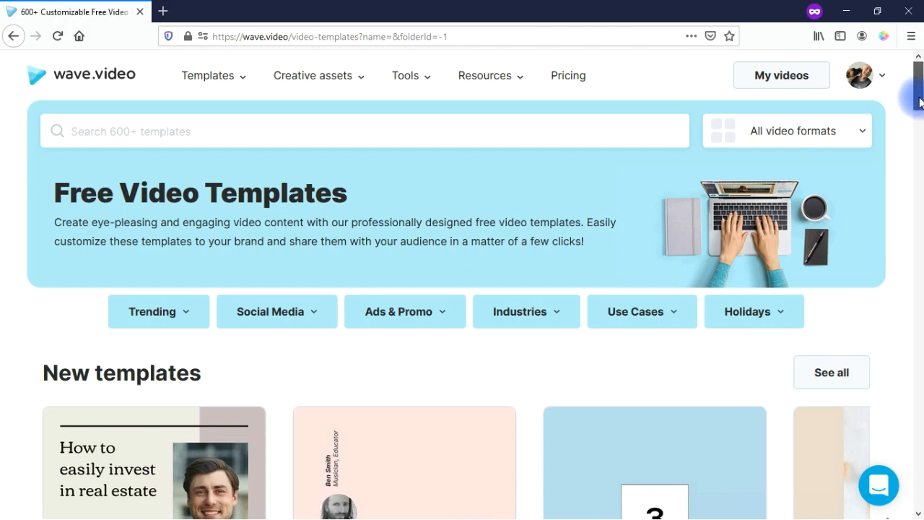
left_click_drag(917, 87, 919, 375)
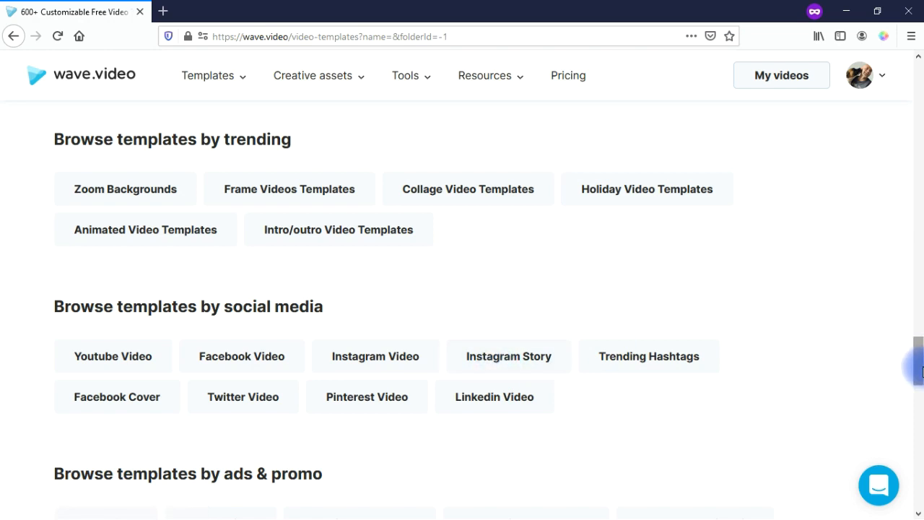
left_click_drag(916, 361, 917, 43)
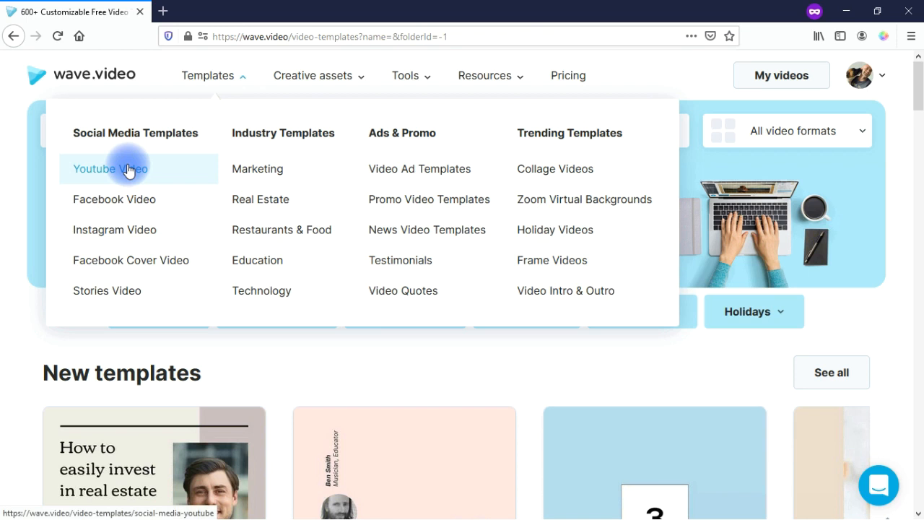
Step: Find the Father's Day Gift Guide template in the YouTube video collection and open its Horizontal version for editing
left_click(128, 170)
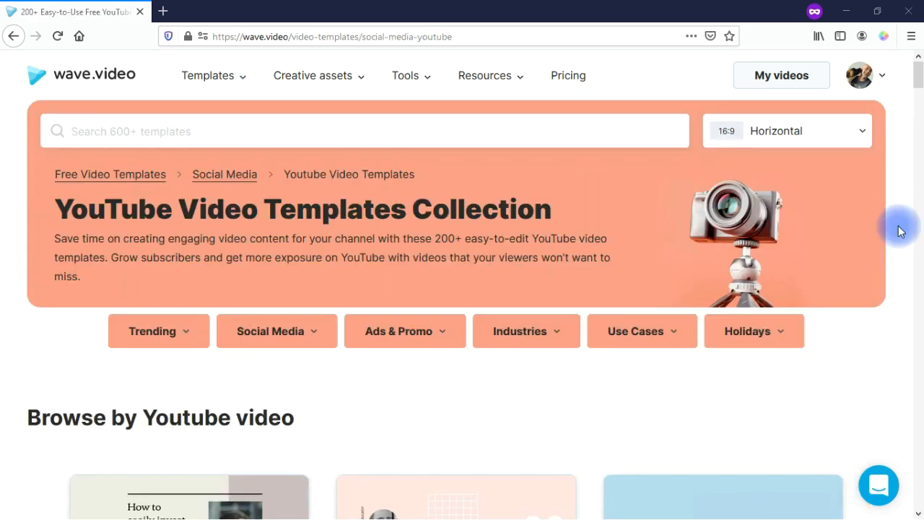
left_click_drag(921, 92, 922, 167)
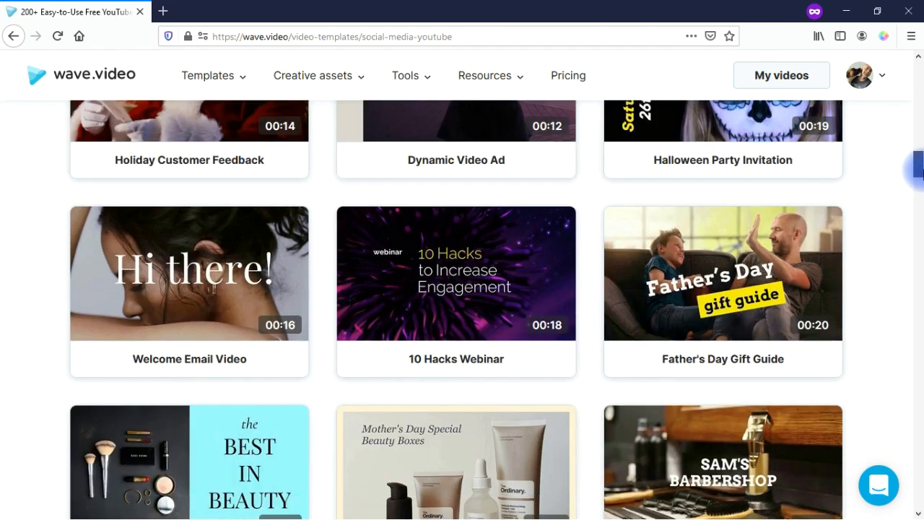
left_click(723, 273)
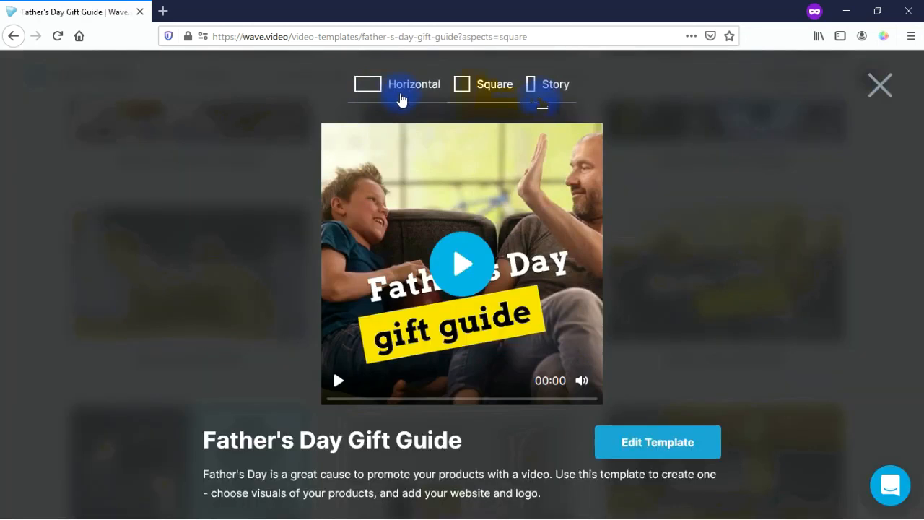
left_click(377, 93)
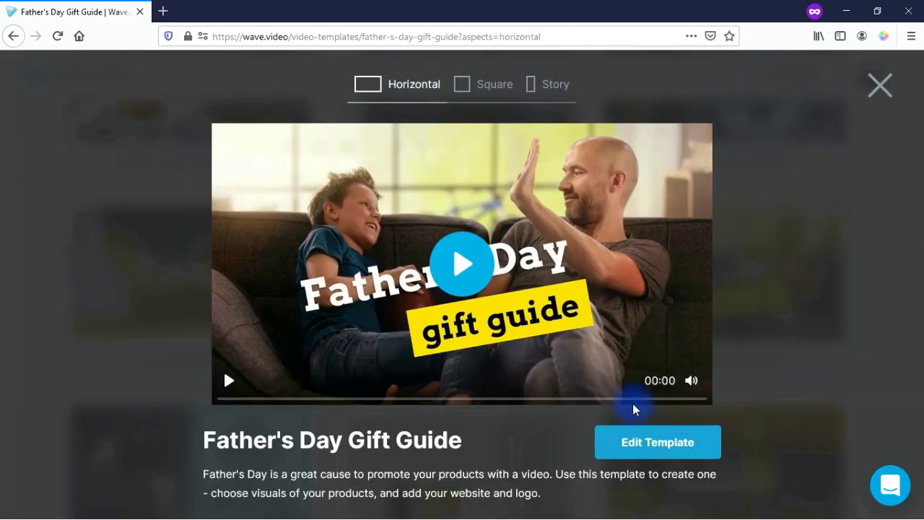
left_click(643, 455)
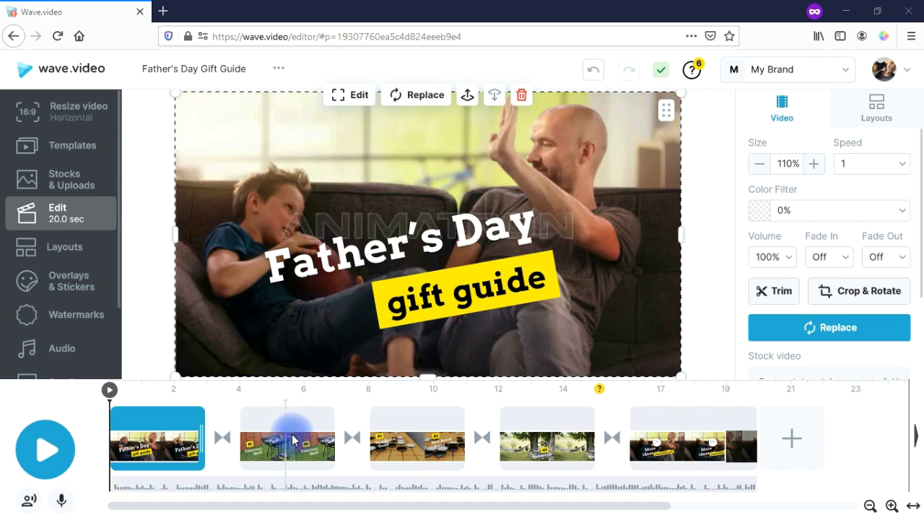
Step: Examine the Hammock scene, the opening scene at several points, and the controls for adding, splitting, duplicating and deleting scenes
left_click(551, 456)
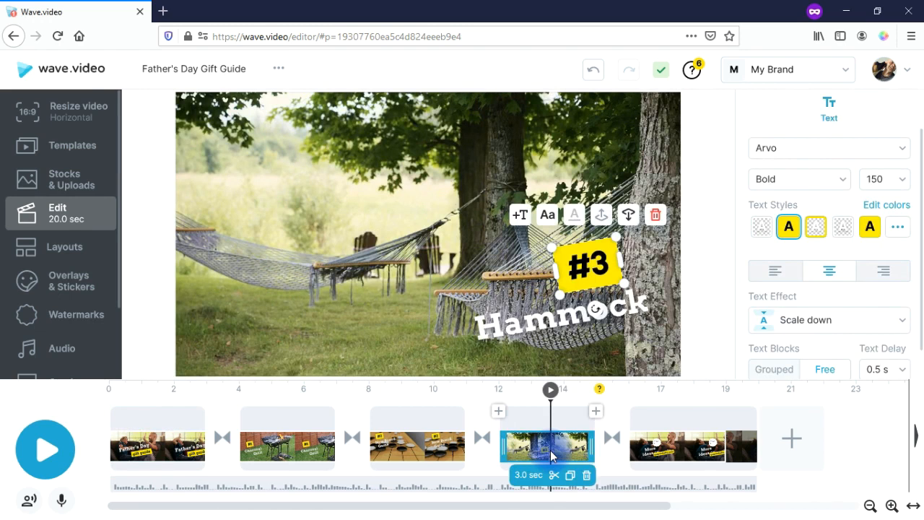
left_click(164, 422)
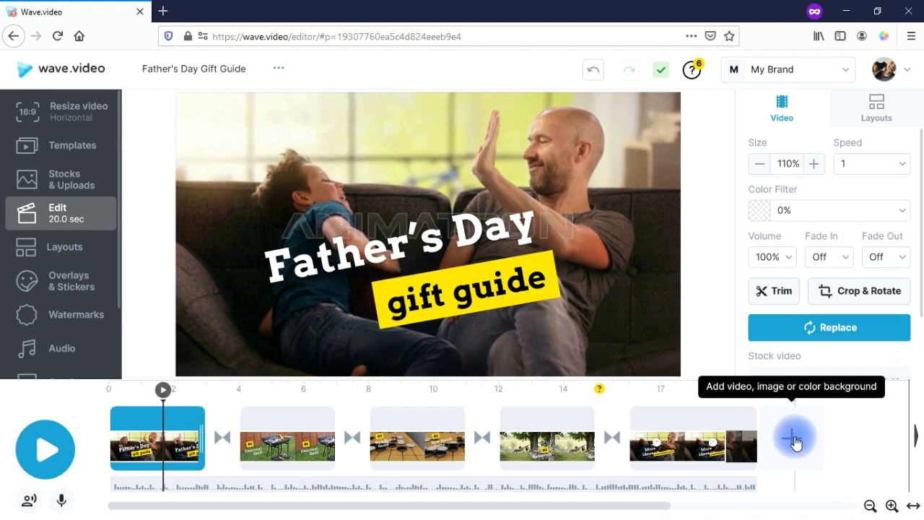
mouse_move(180, 449)
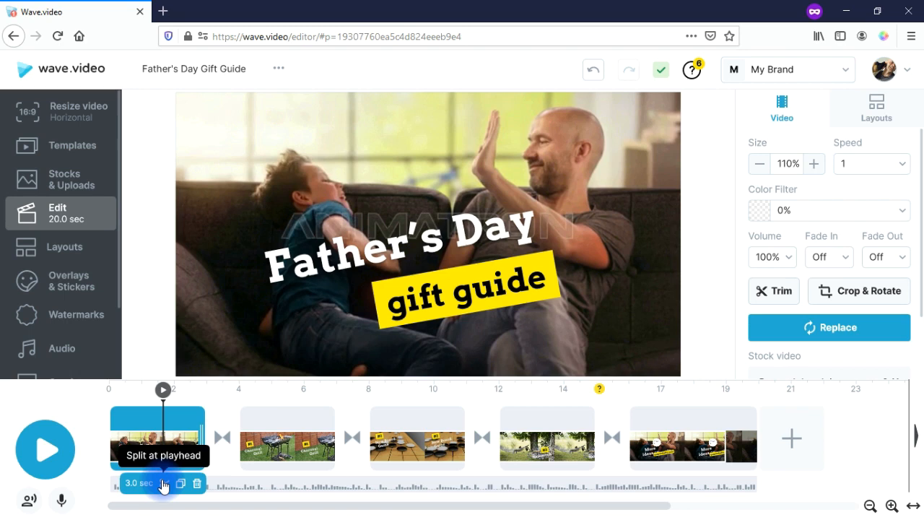
left_click(137, 419)
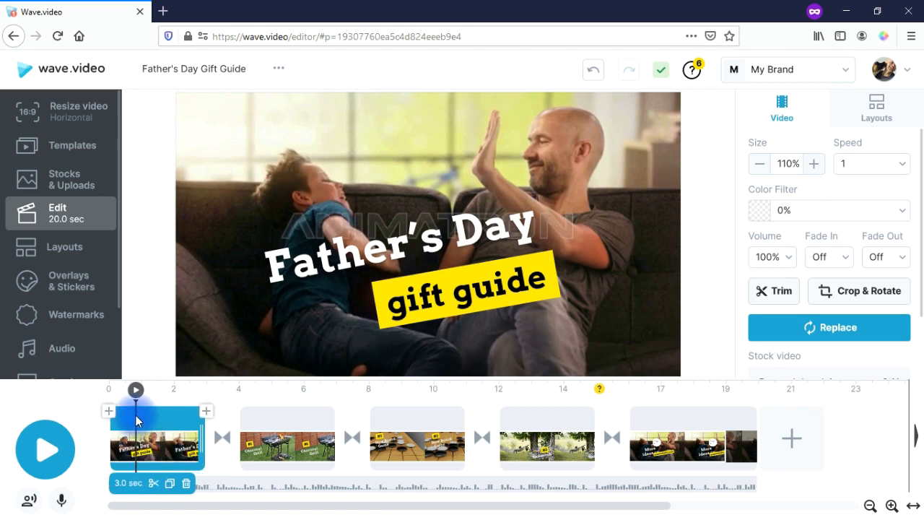
left_click(186, 425)
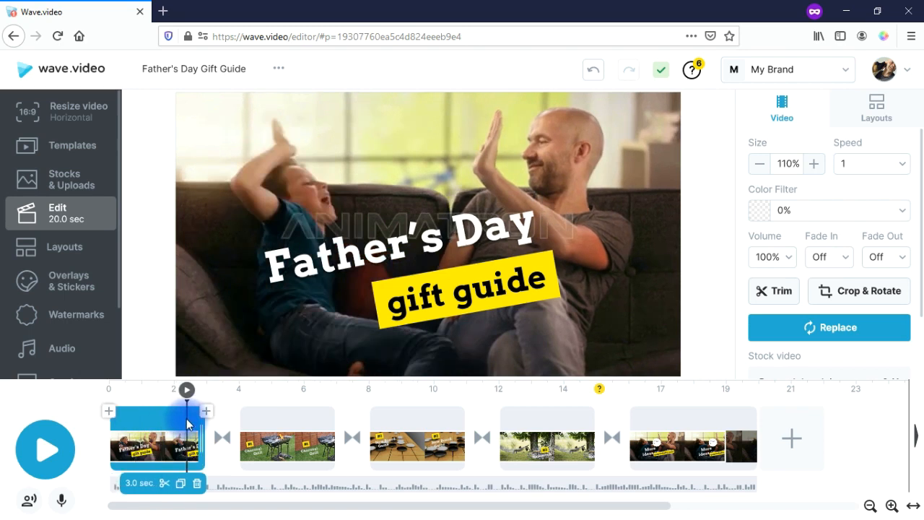
left_click(165, 483)
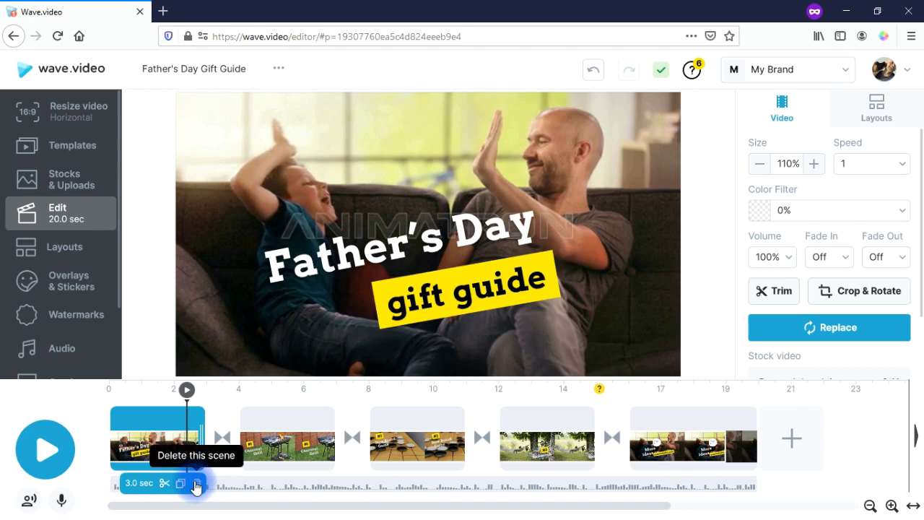
Step: Apply the 1 sec Zoom in transition after the first scene to the whole video
left_click(223, 438)
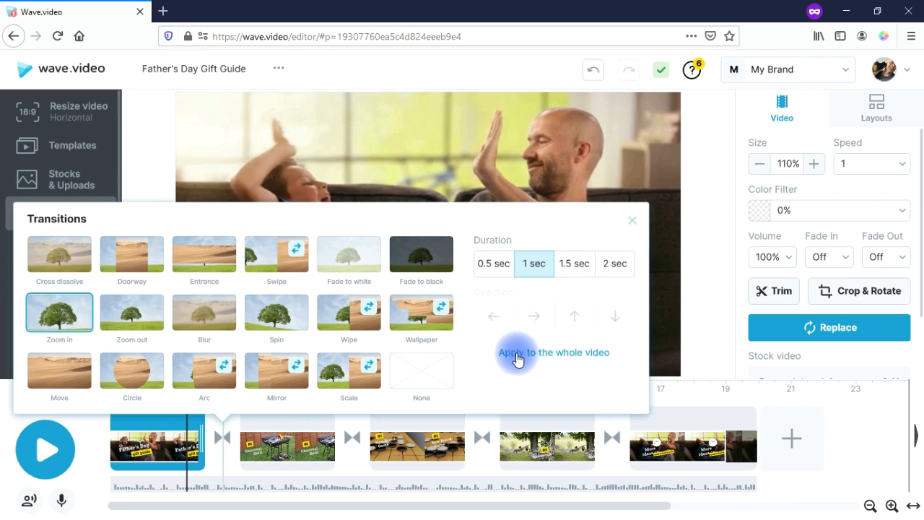
left_click(517, 358)
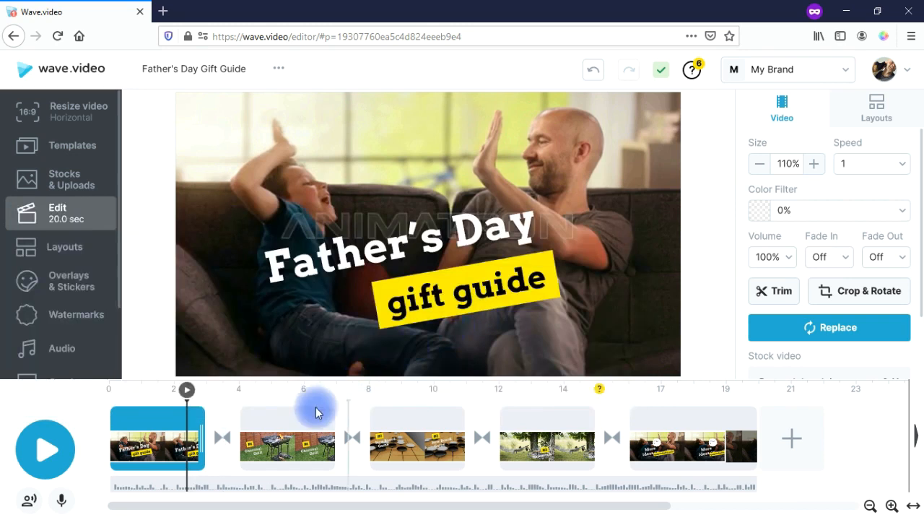
Step: Shorten the first scene from its end so that the whole video lasts 19.1 sec
mouse_move(210, 417)
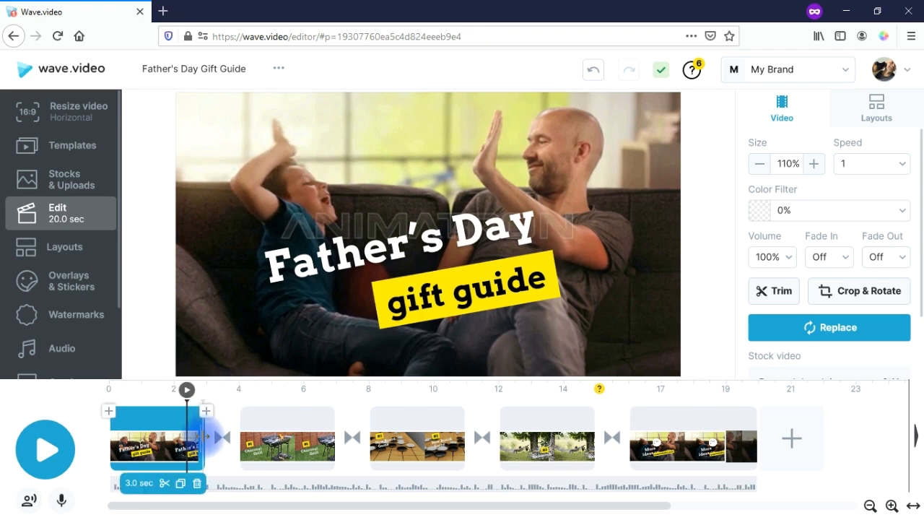
left_click_drag(205, 438, 175, 458)
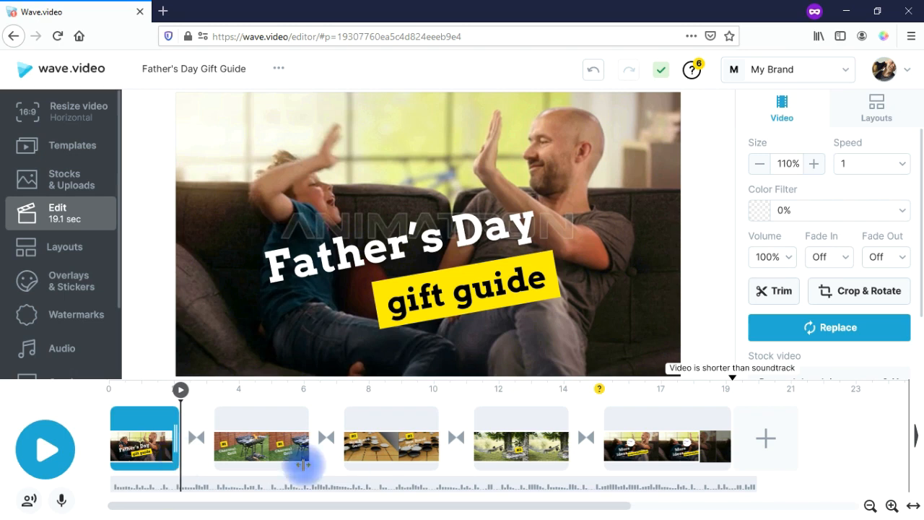
Step: Move the New Board Game scene behind the Hammock scene, and undo both this move and the first scene's shortening
left_click(398, 427)
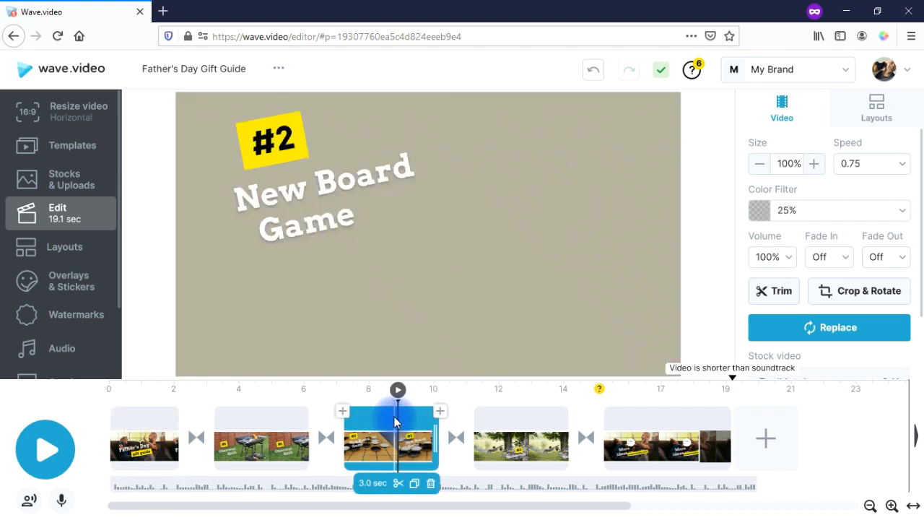
left_click(375, 451)
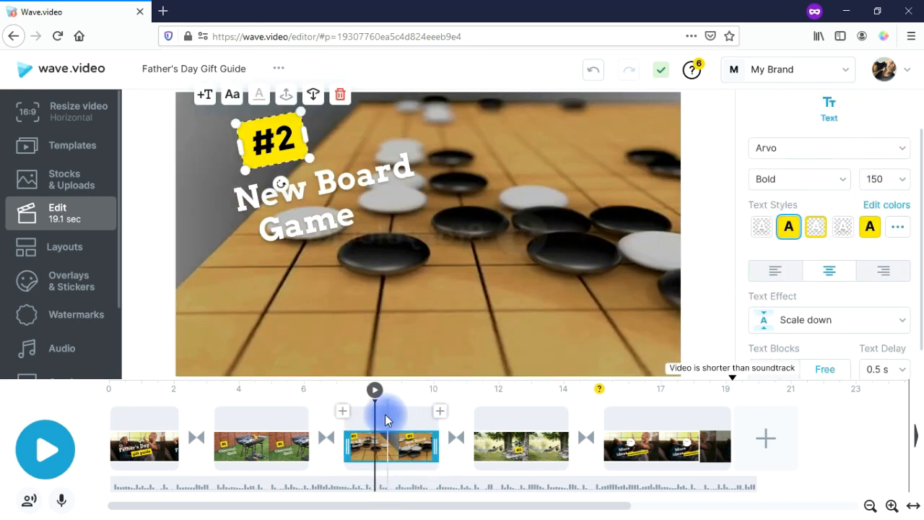
left_click(385, 421)
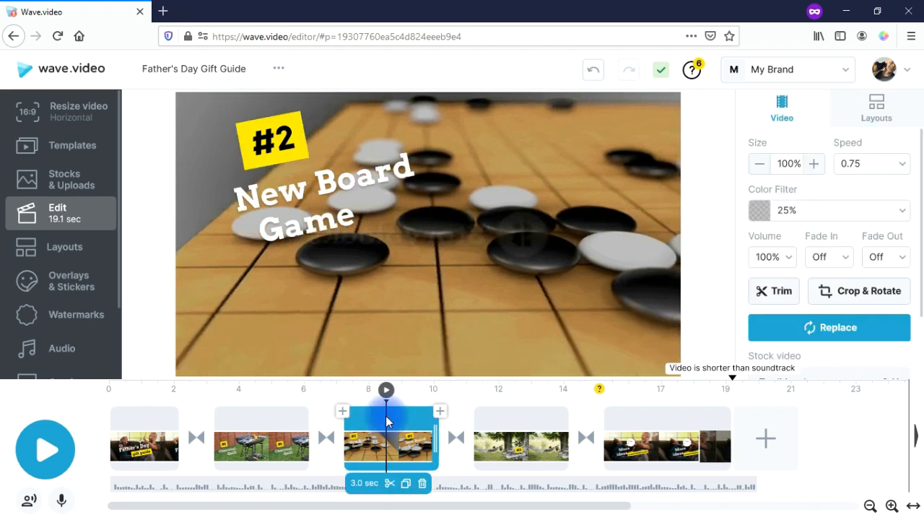
left_click_drag(392, 421, 549, 453)
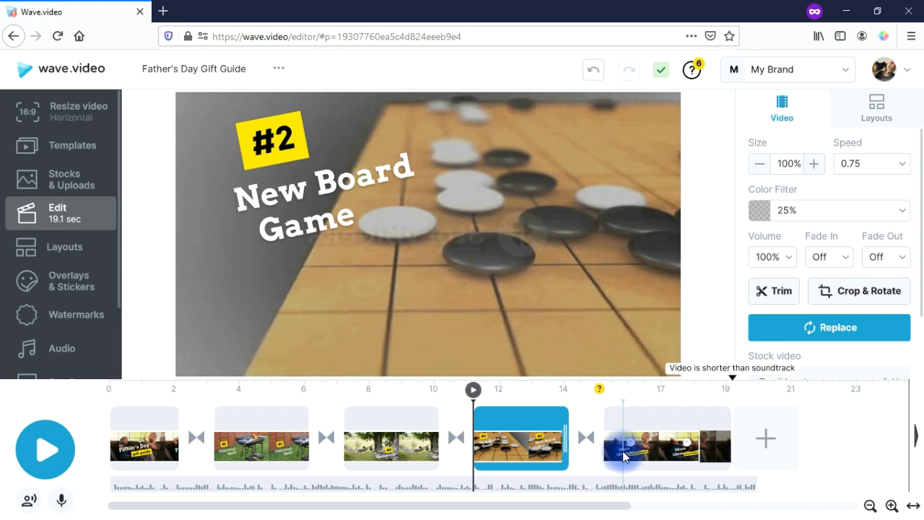
key("ctrl+z")
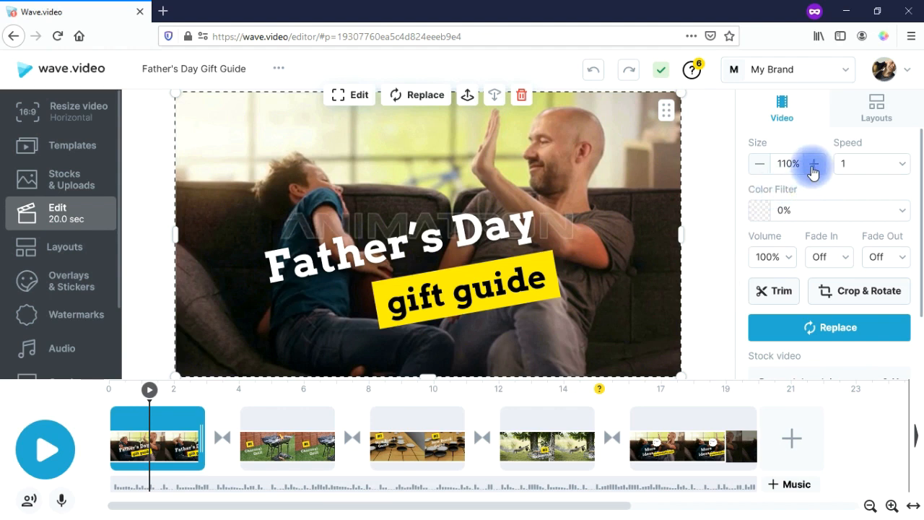
Step: Enlarge the first scene's video to 133% and bring its size back to 110%
left_click(814, 164)
left_click(814, 164)
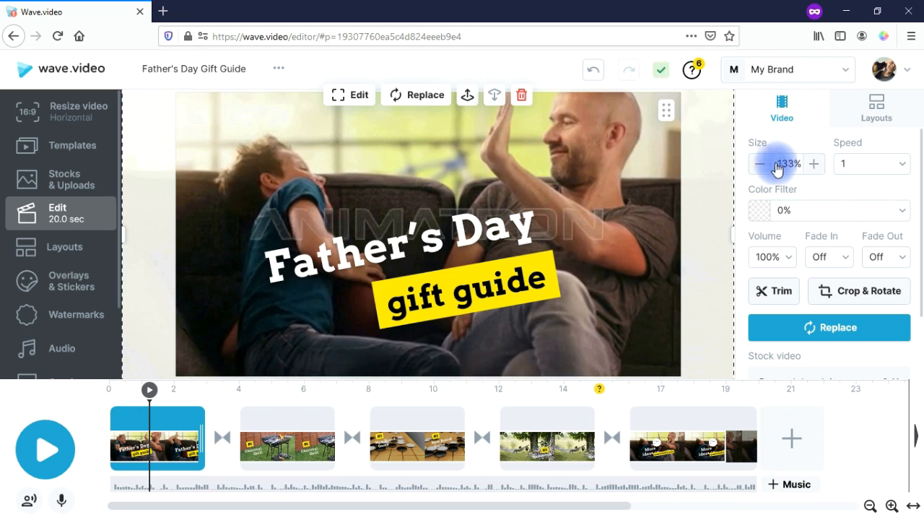
left_click(761, 165)
left_click(761, 165)
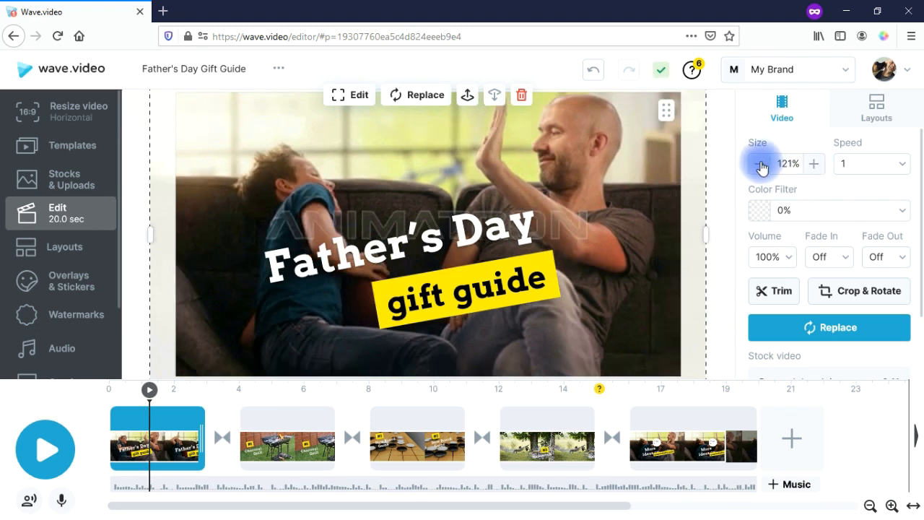
left_click(787, 164)
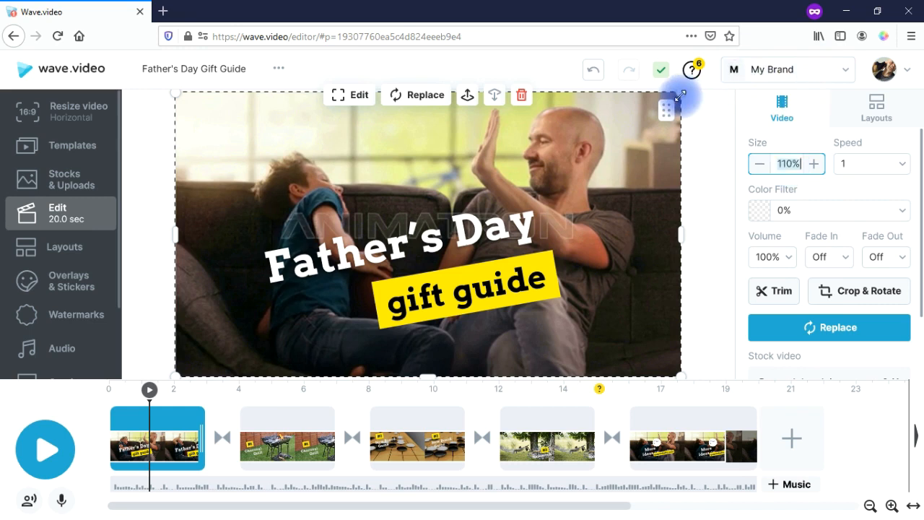
Step: Scale the first scene's video to 115% from its corner and view the available speed options
left_click(680, 95)
left_click_drag(680, 94, 716, 99)
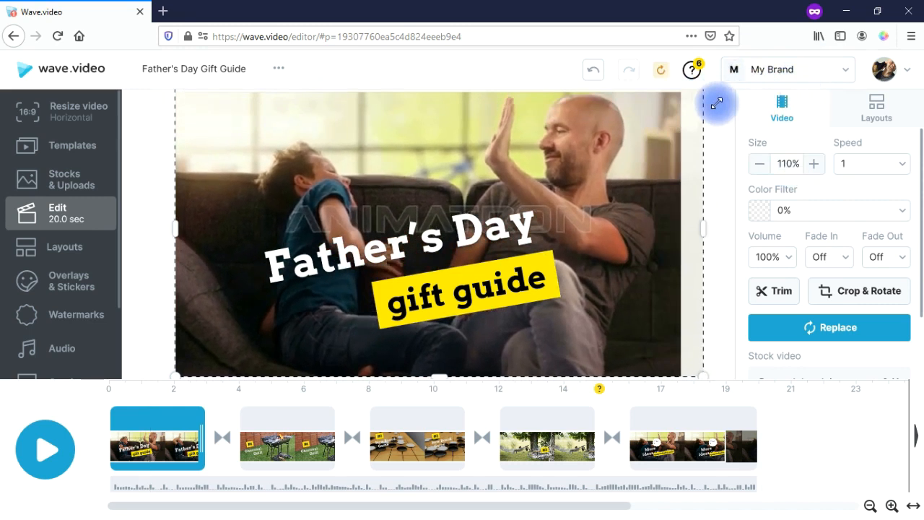
left_click(900, 164)
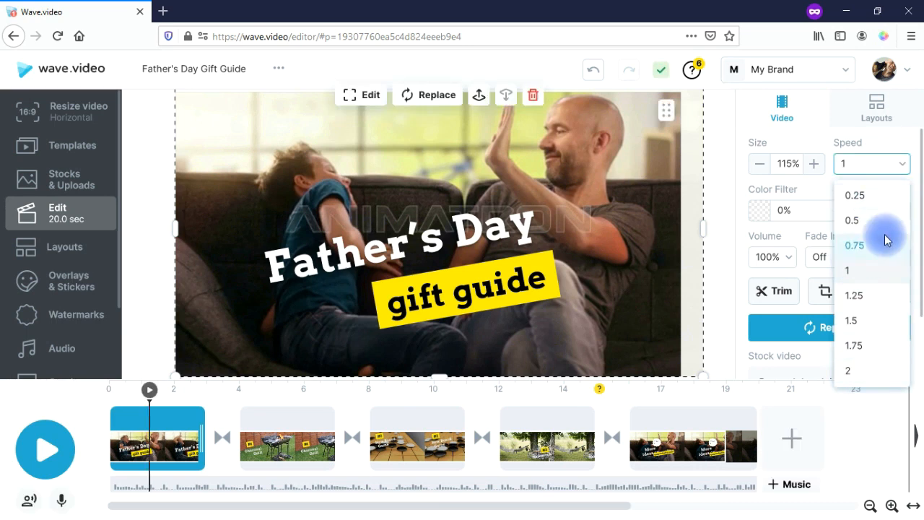
left_click(718, 212)
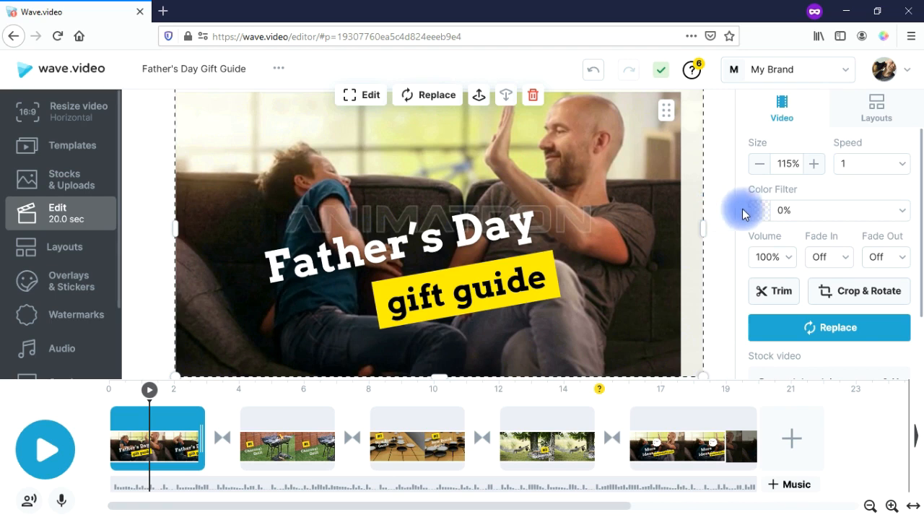
Step: Tint the first scene's video with a #A13535 color filter and set the filter's opacity to 42%
left_click(757, 211)
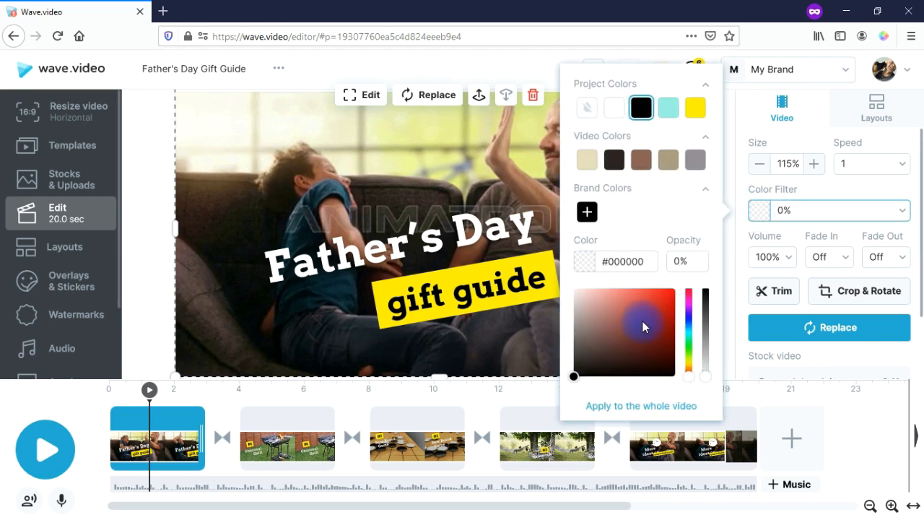
left_click(642, 321)
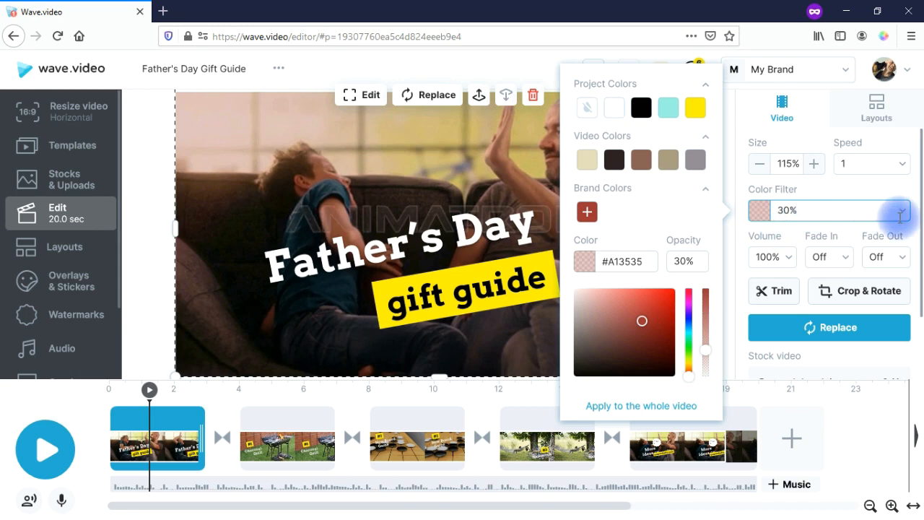
left_click(902, 215)
left_click(904, 216)
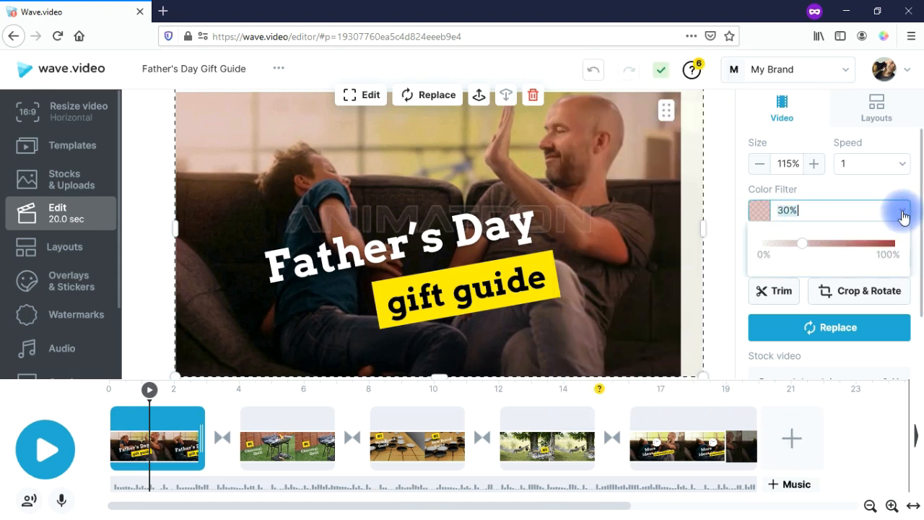
mouse_move(804, 242)
left_mouse_down()
mouse_move(866, 242)
mouse_move(819, 248)
left_mouse_up()
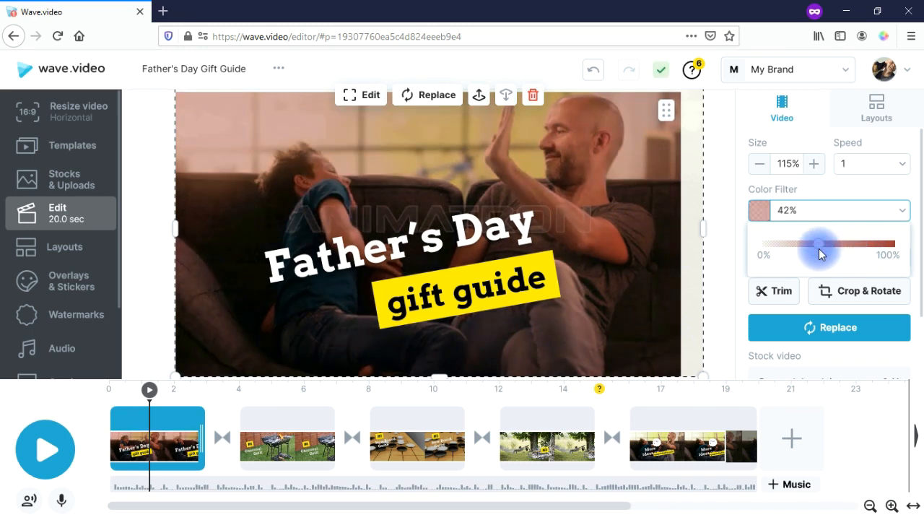
Step: View the volume, fade-in and fade-out options of the first scene's video
left_click(787, 263)
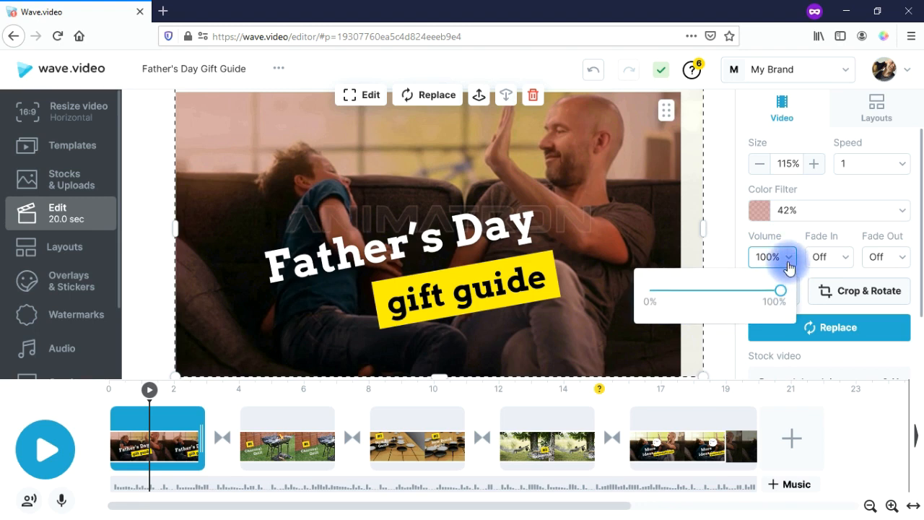
left_click(845, 258)
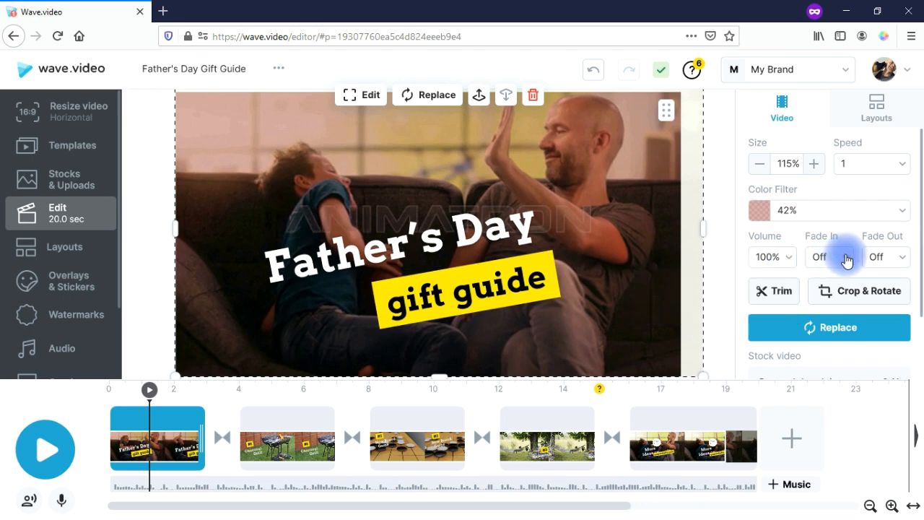
left_click(847, 258)
left_click(895, 264)
Step: Shift the trim range of the first scene's video to run from 5.4 to 8.9 sec
left_click(764, 291)
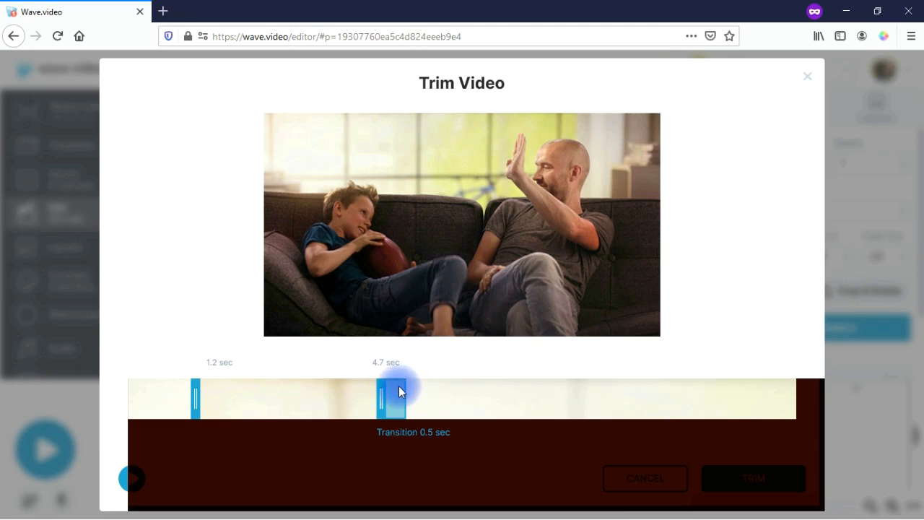
left_click_drag(399, 401, 586, 401)
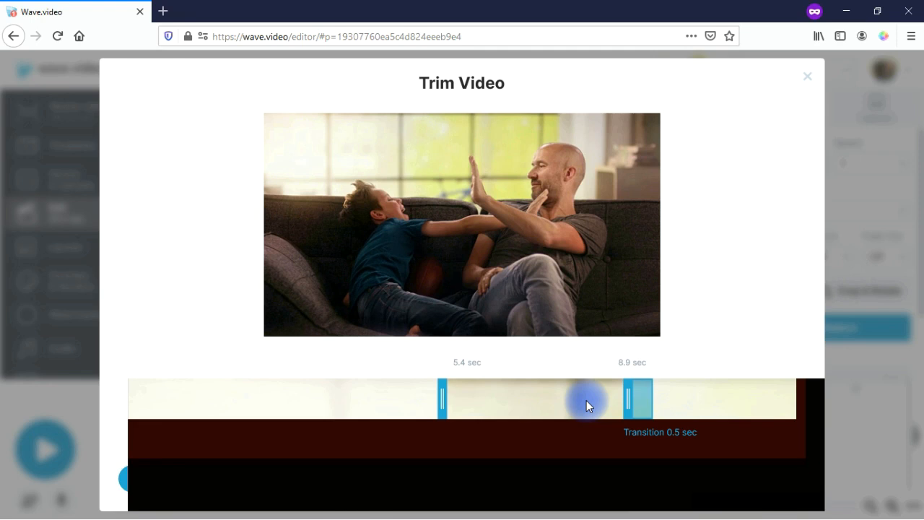
Step: View the crop and rotate settings and the replacement options for the first scene's video
left_click(864, 296)
left_click(864, 296)
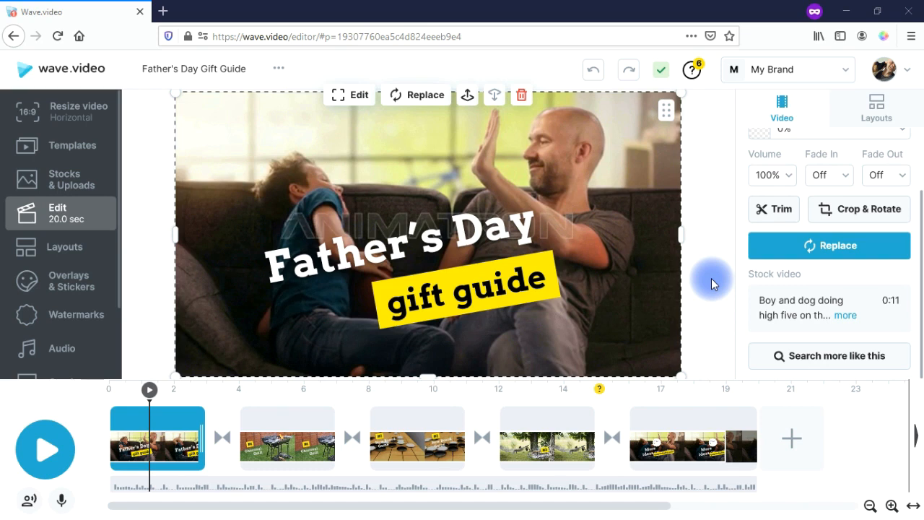
left_click(810, 259)
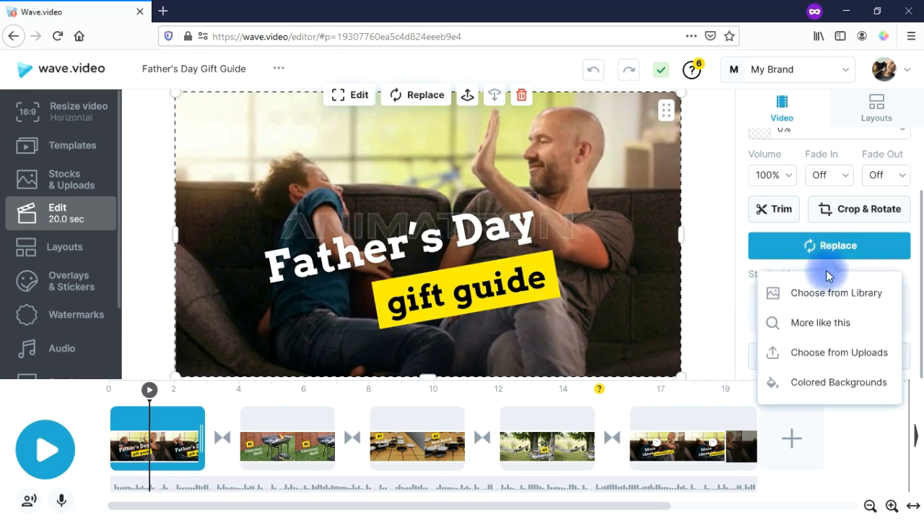
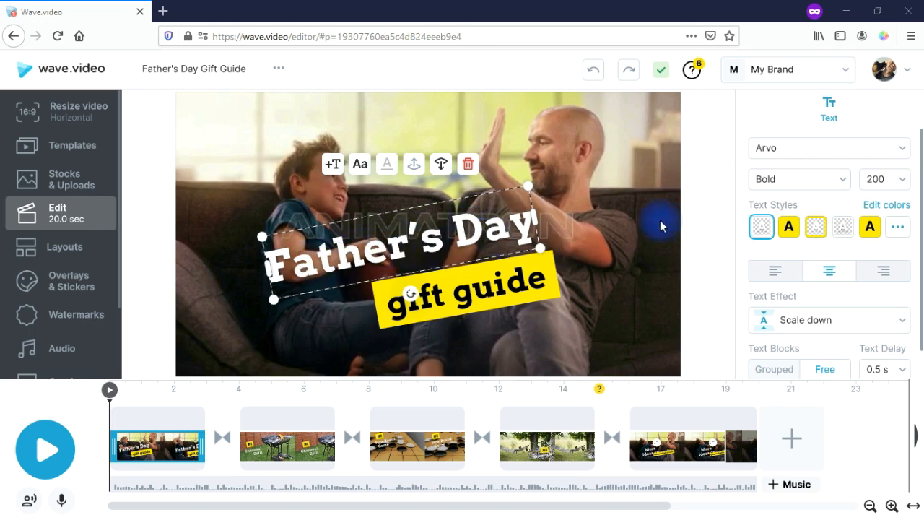
Step: Look through the fonts, font languages, weights and sizes available for the Father's Day title
left_click(905, 153)
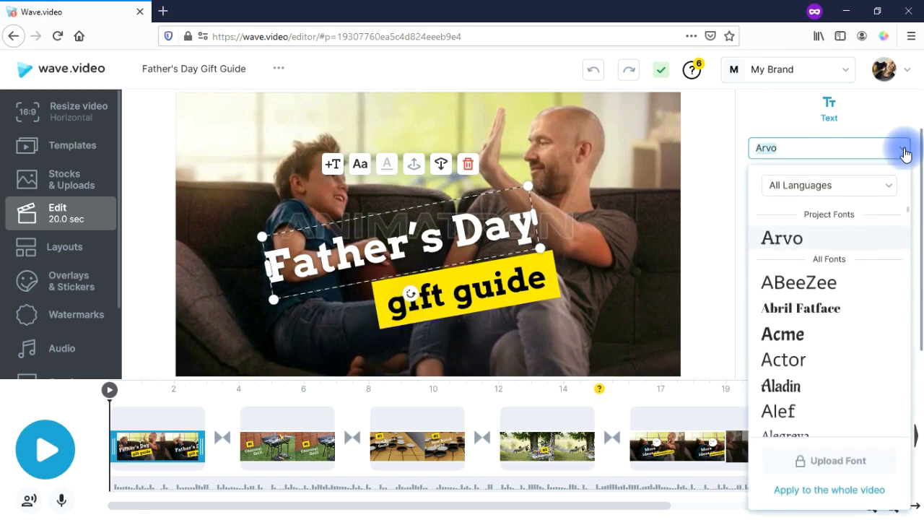
left_click(889, 186)
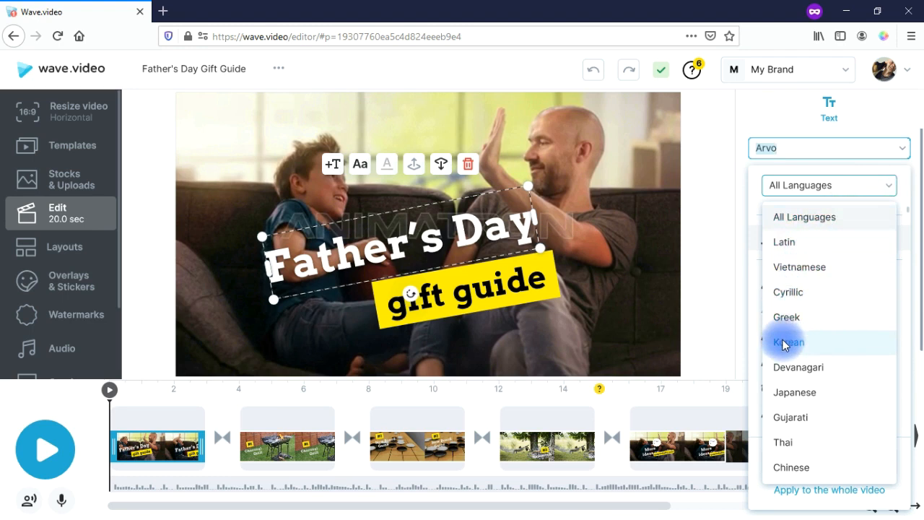
left_click(759, 240)
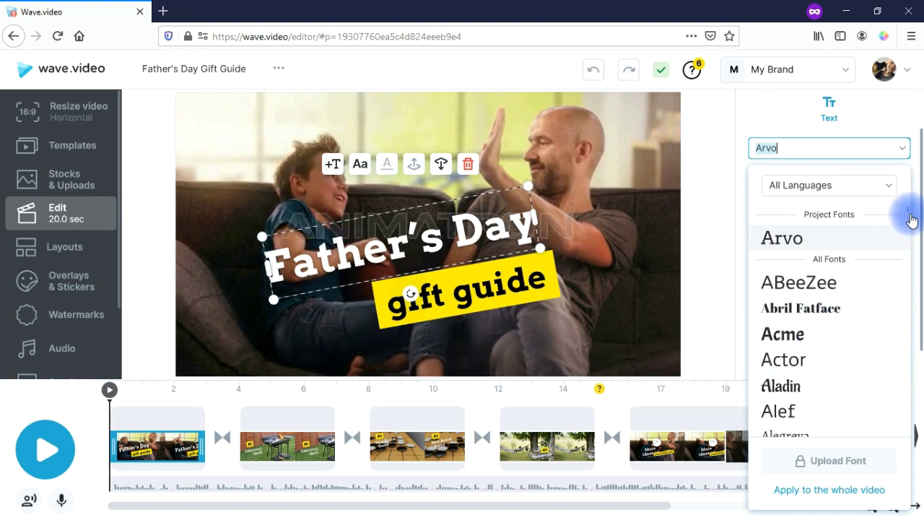
left_click_drag(909, 215, 811, 165)
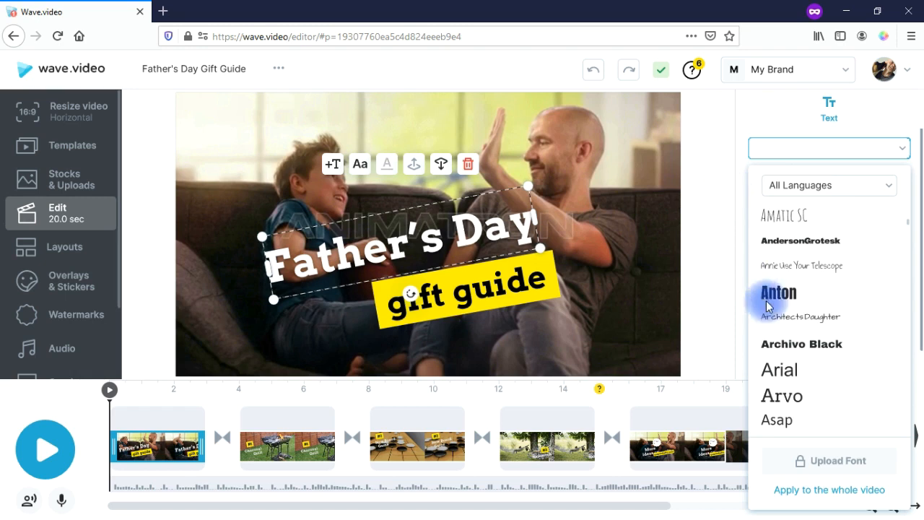
mouse_move(823, 464)
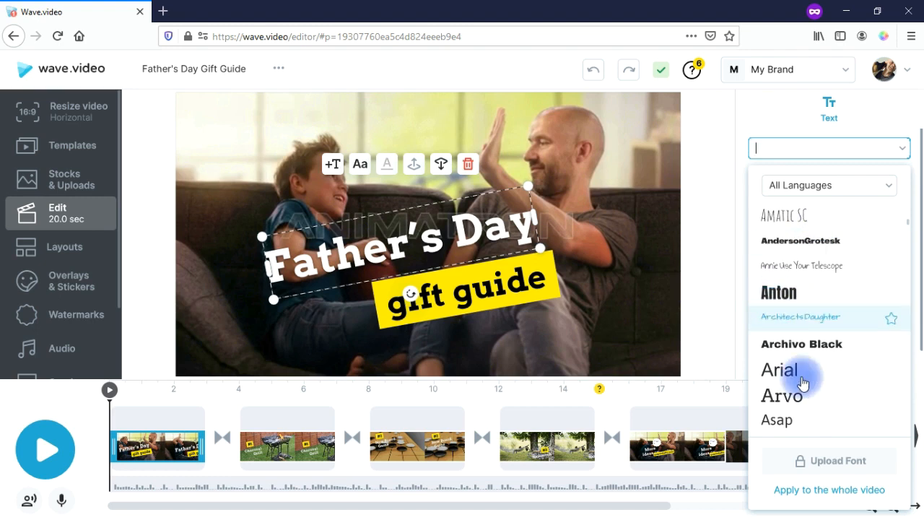
left_click(793, 491)
left_click(843, 181)
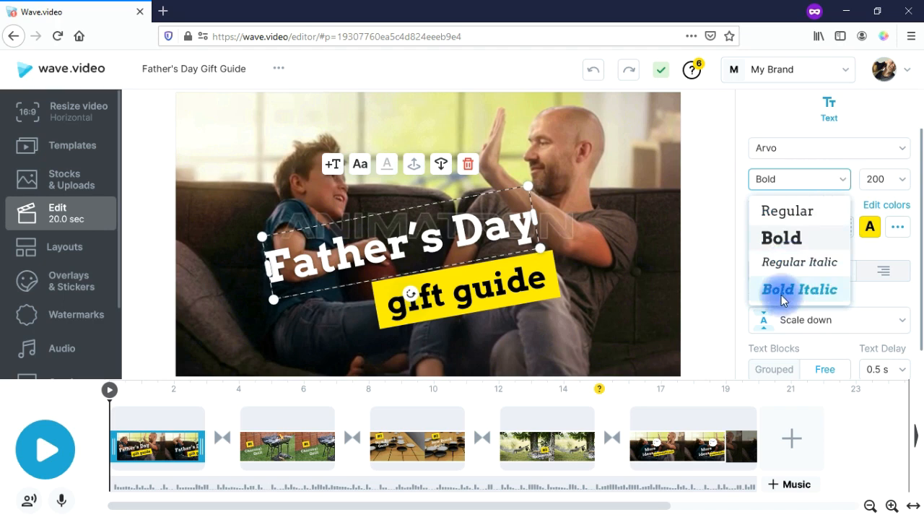
left_click(904, 186)
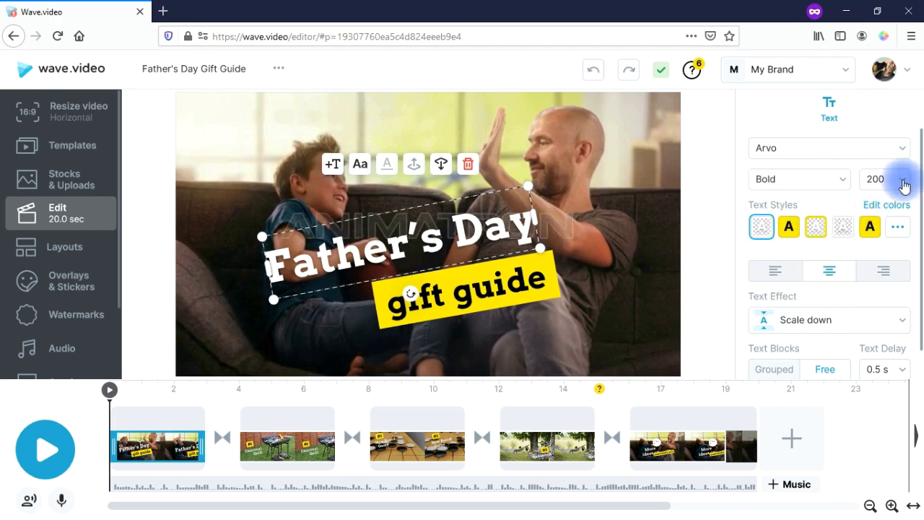
left_click(904, 182)
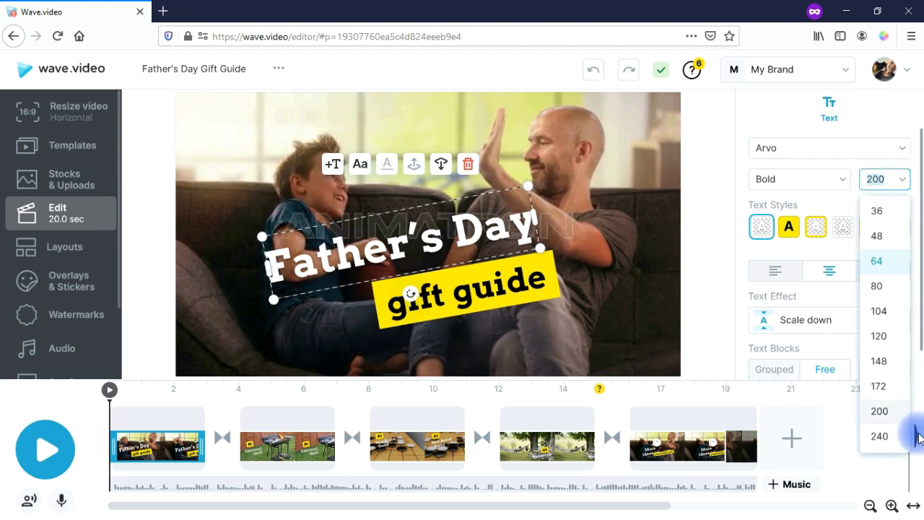
left_click(720, 240)
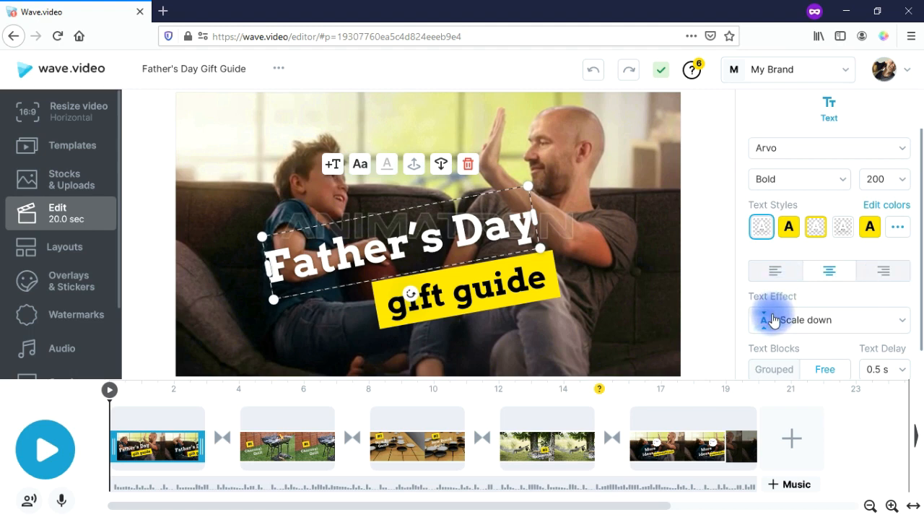
Step: Look through the text effects and text delay choices for the Father's Day title
left_click(897, 322)
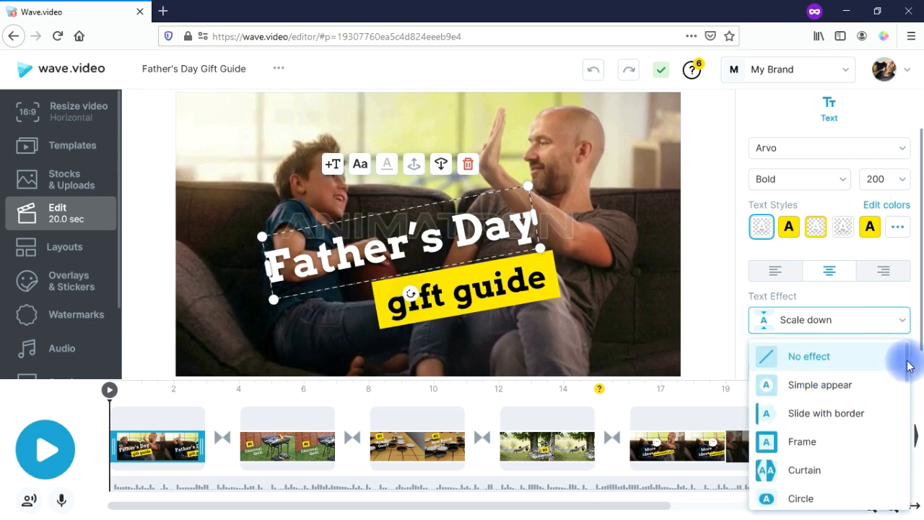
left_click_drag(908, 366, 912, 515)
left_click(759, 320)
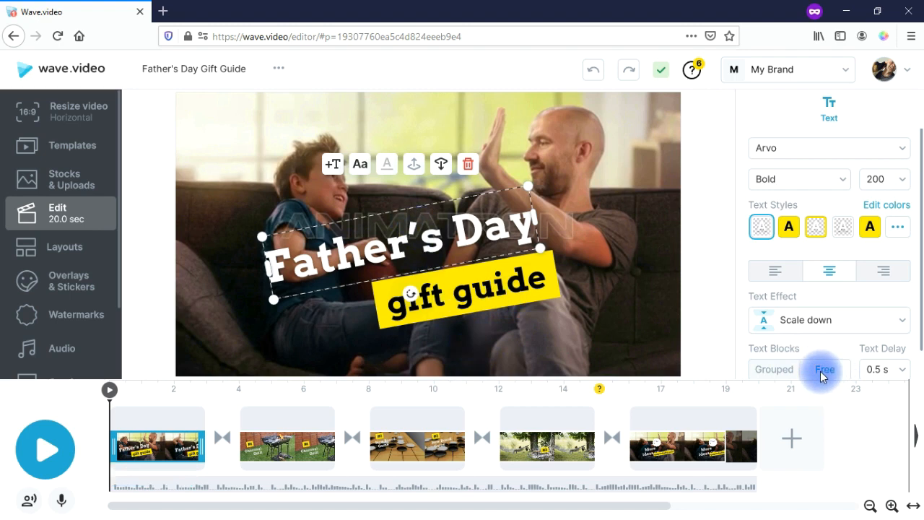
left_click(905, 371)
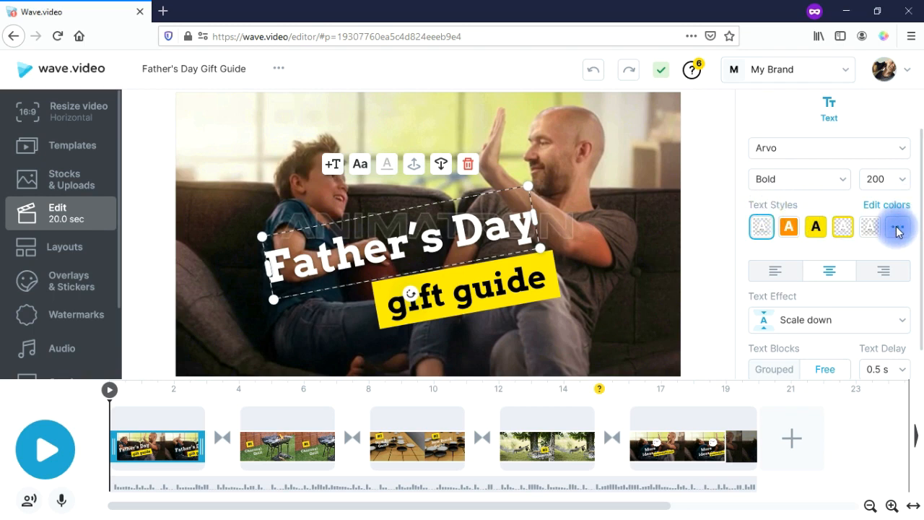
Step: Restyle the Father's Day title with the default red text on white and scale it to font size 195.1 from its corner
left_click(898, 228)
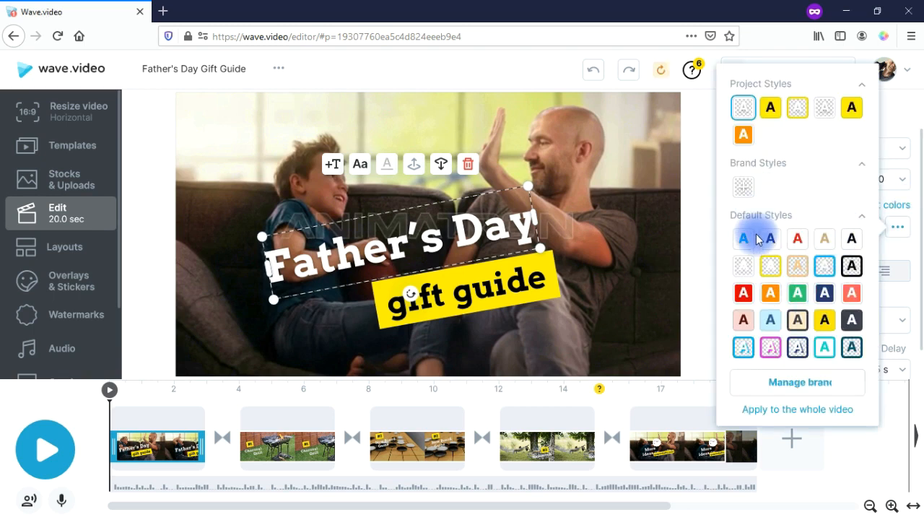
left_click(745, 294)
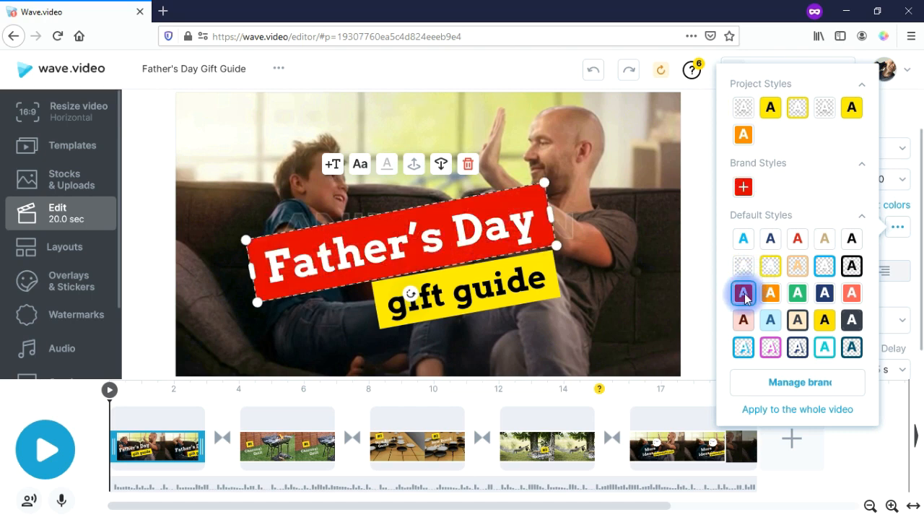
left_click(798, 240)
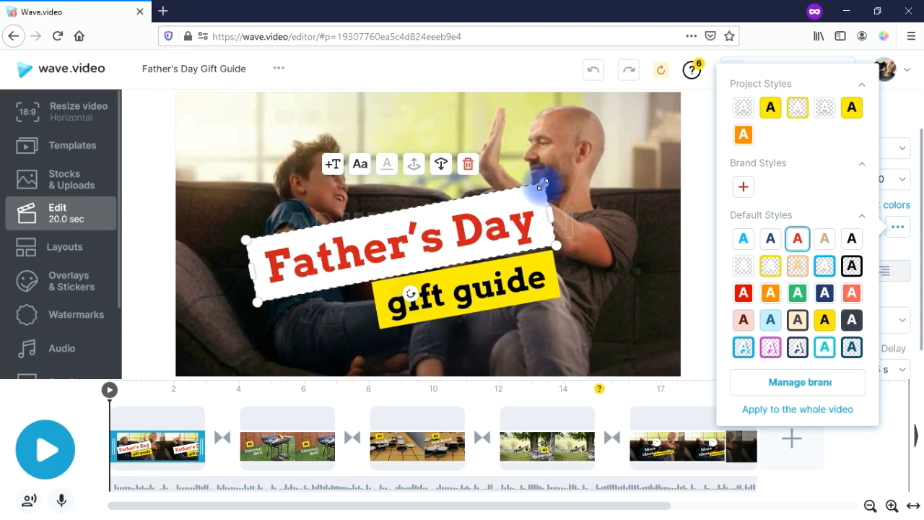
left_click(543, 185)
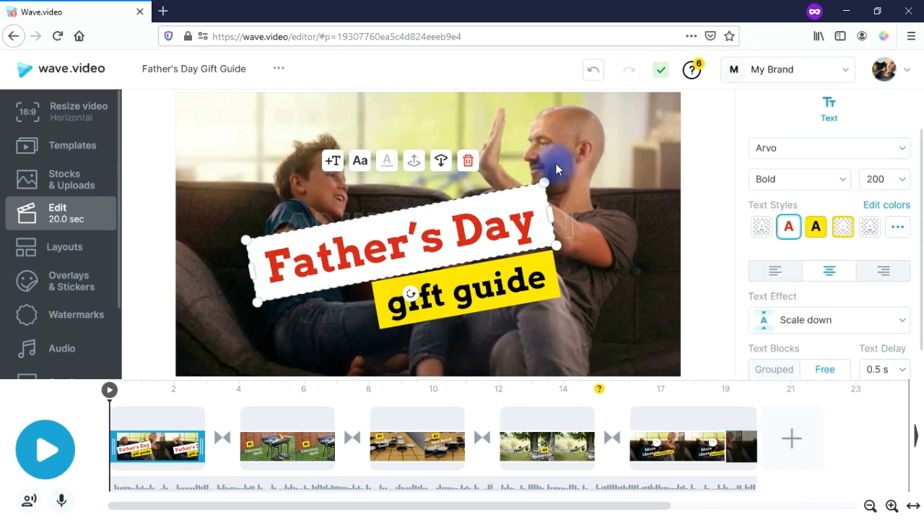
mouse_move(545, 186)
left_mouse_down()
mouse_move(621, 147)
mouse_move(625, 134)
mouse_move(473, 203)
mouse_move(540, 203)
mouse_move(534, 185)
left_mouse_up()
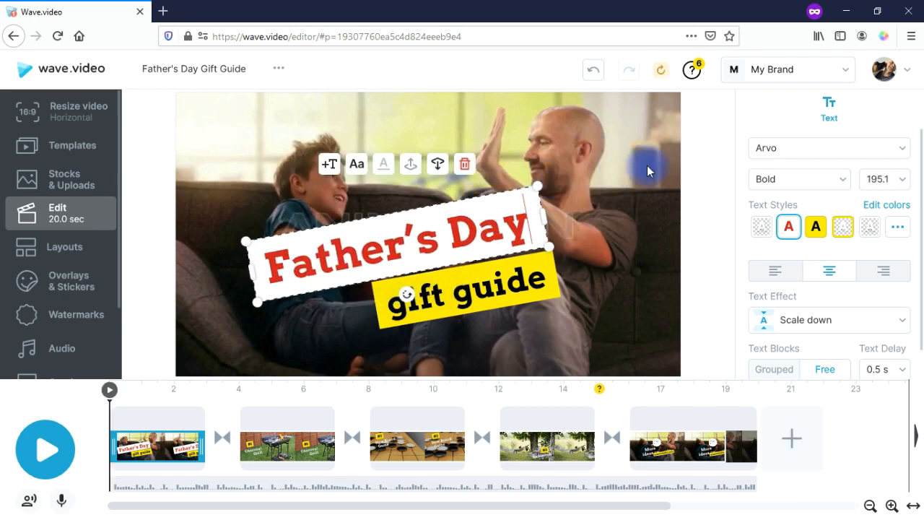
Step: Show the title's text, background, shadow and decoration colors, and undo the title's resizing and restyling
left_click(878, 209)
left_click(757, 289)
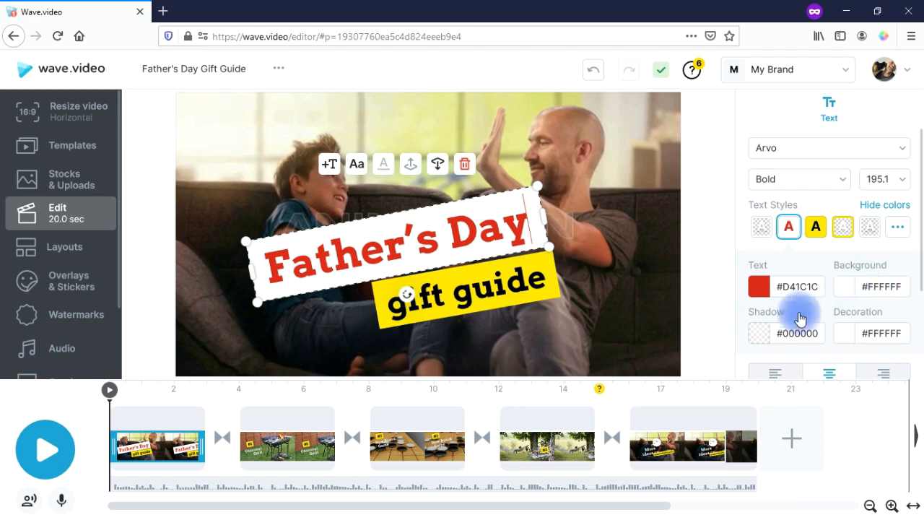
left_click(849, 334)
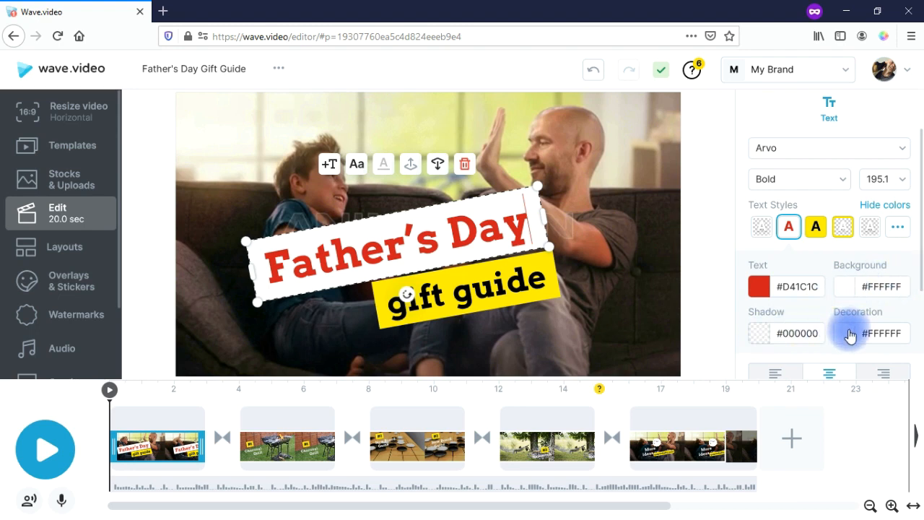
key("ctrl+z")
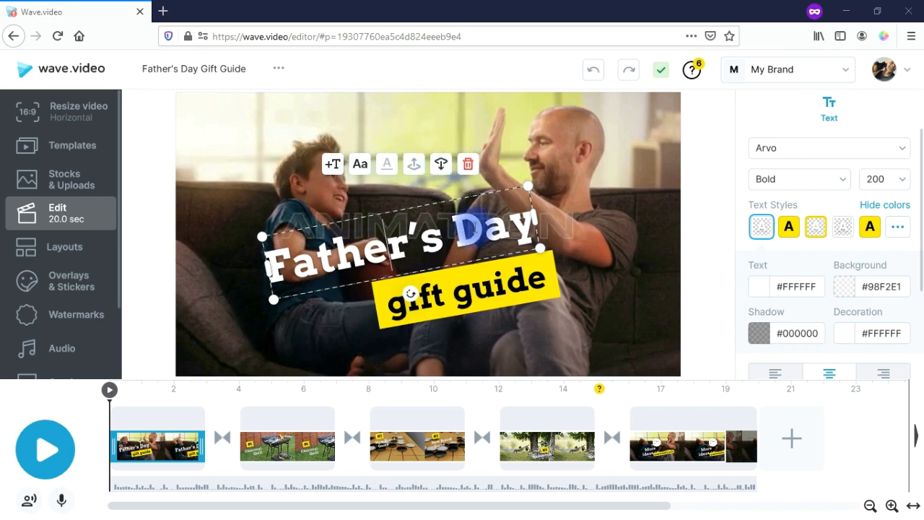
Step: Try rotating the Father's Day title, move it up over the man's face, and undo the move
left_click(486, 227)
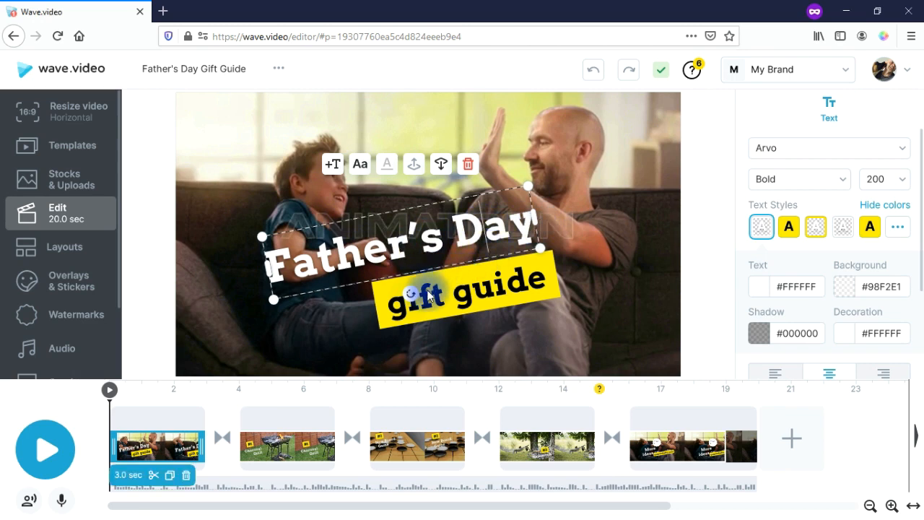
left_click_drag(413, 297, 418, 306)
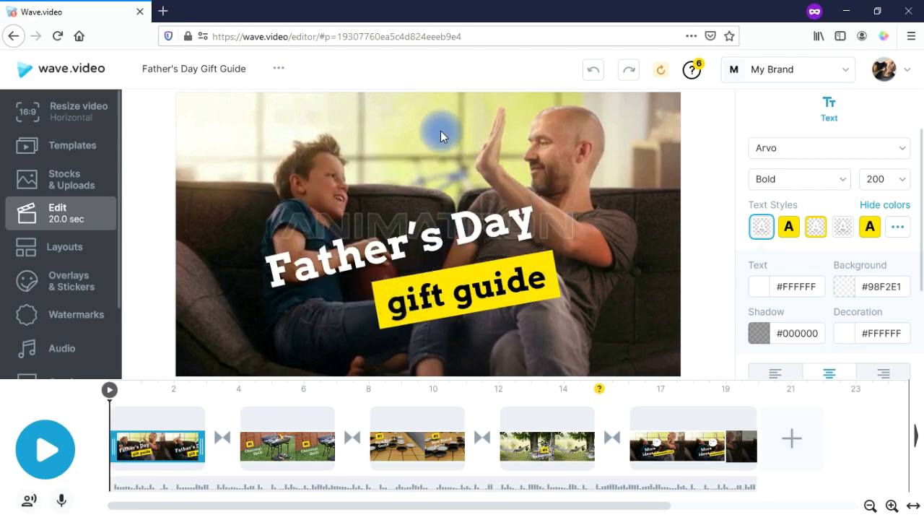
left_click(402, 249)
left_click_drag(402, 250, 532, 173)
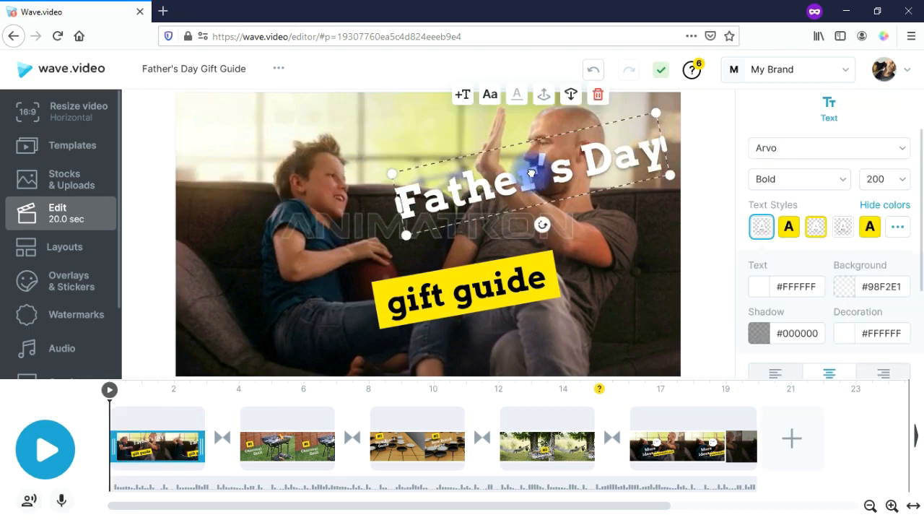
key("ctrl+z")
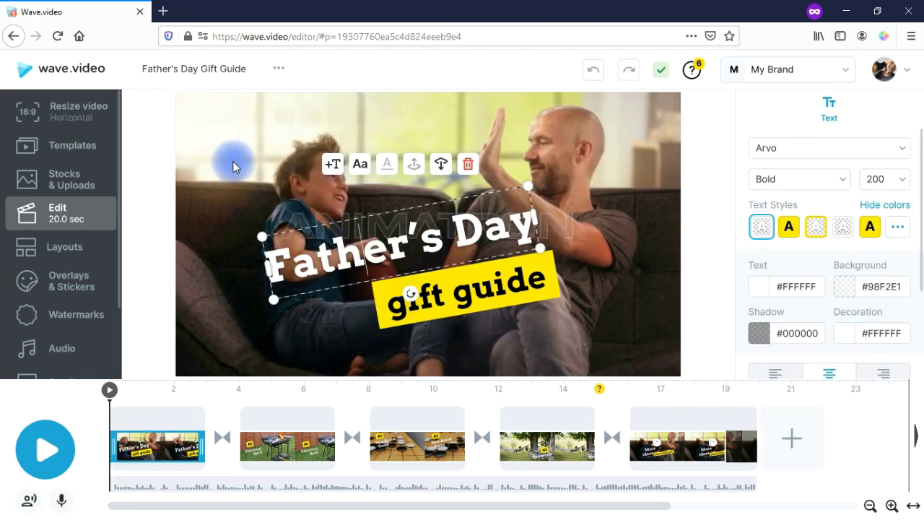
Step: Look through the video resize formats, the templates, the stock media library and the scene layouts
left_click(79, 111)
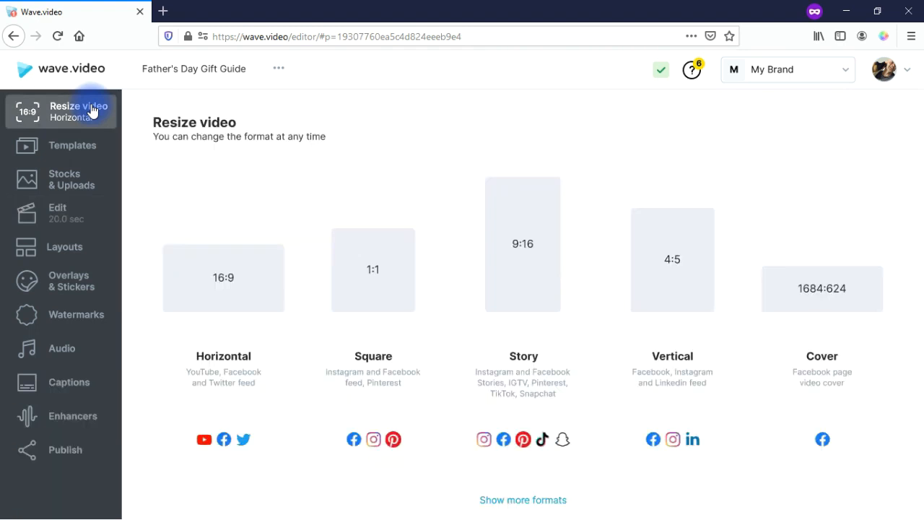
left_click(65, 153)
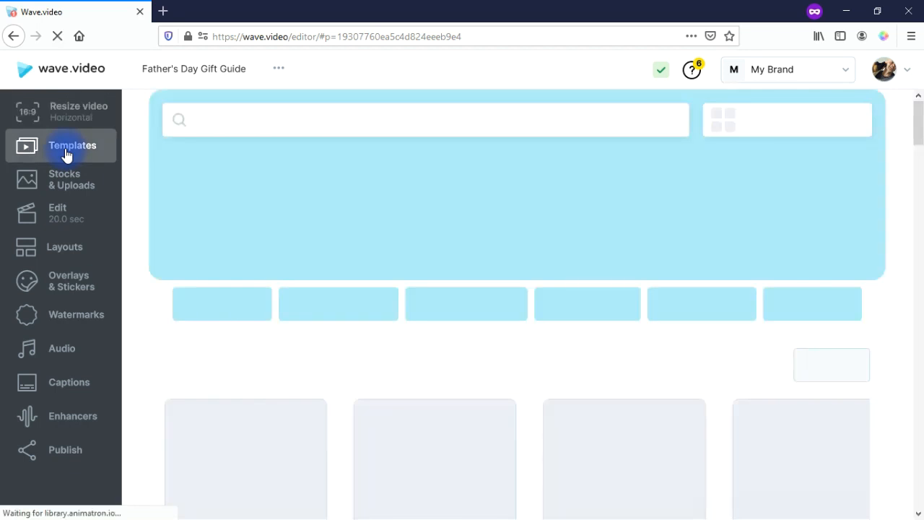
left_click(58, 186)
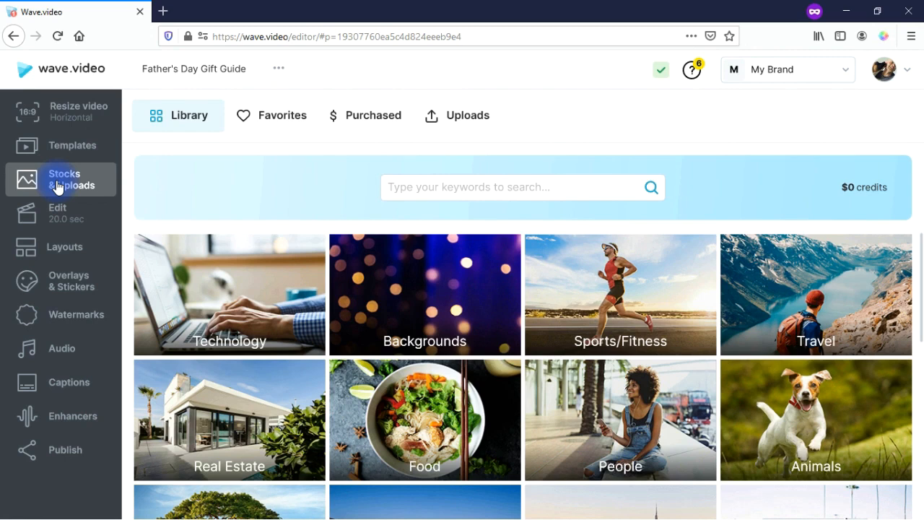
left_click(61, 222)
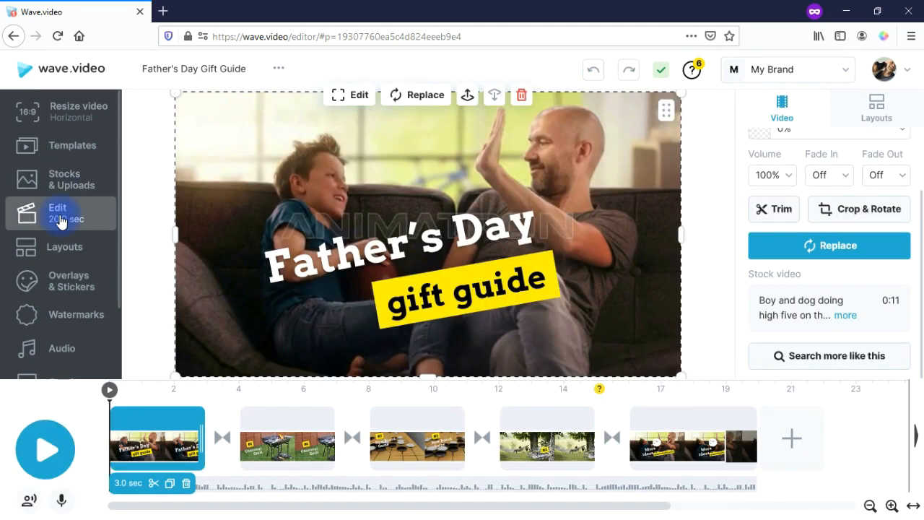
left_click(80, 246)
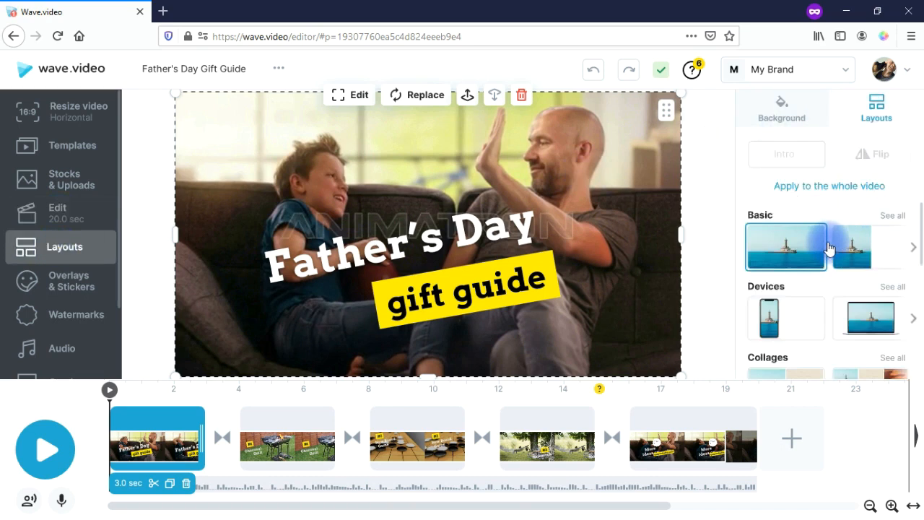
Step: Examine the overlay choices under Stickers, Giphy, Logo and Uploads, and the logo upload option for watermarks
left_click(68, 285)
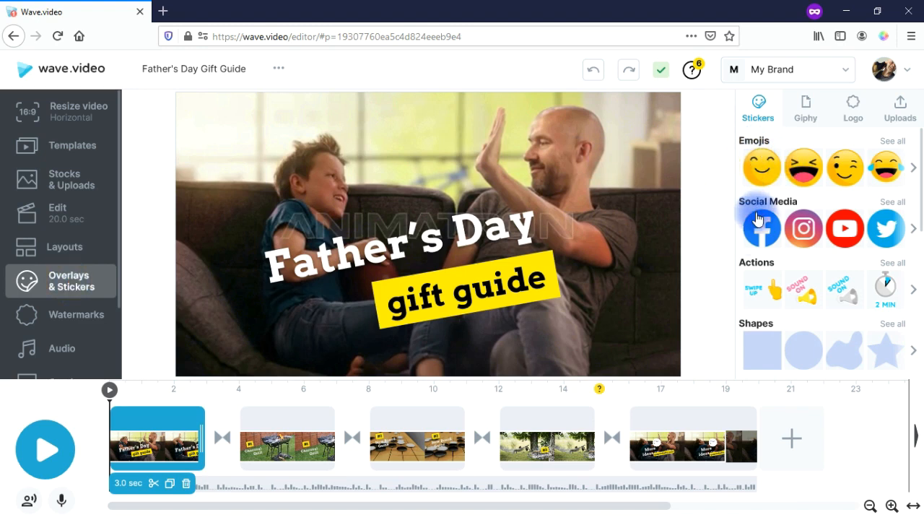
left_click_drag(922, 192, 918, 116)
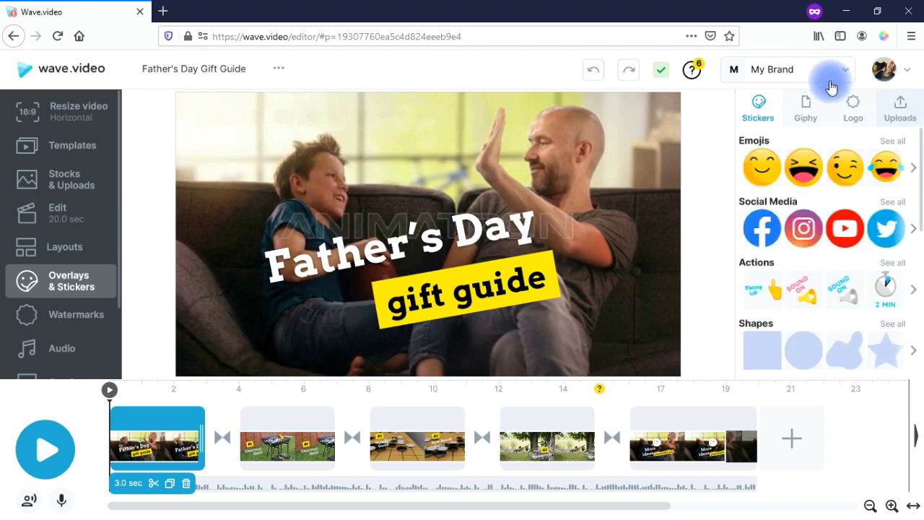
left_click(807, 116)
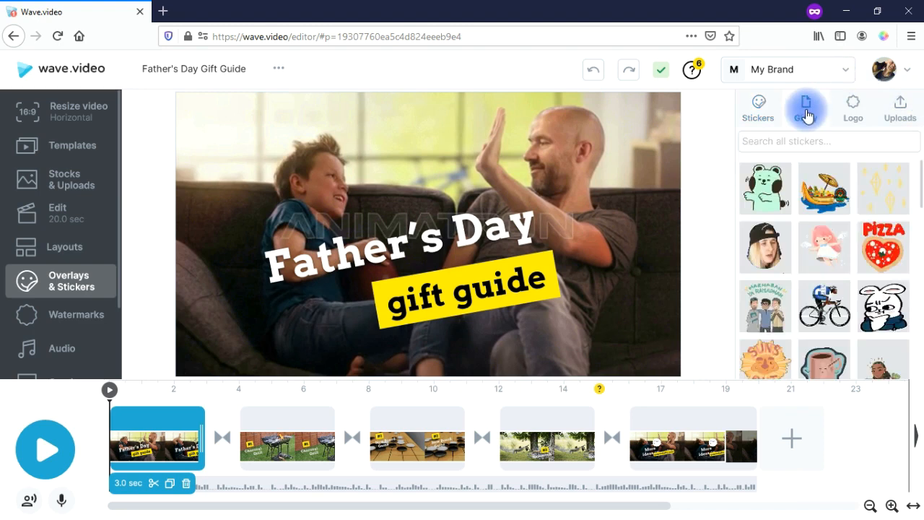
left_click(852, 115)
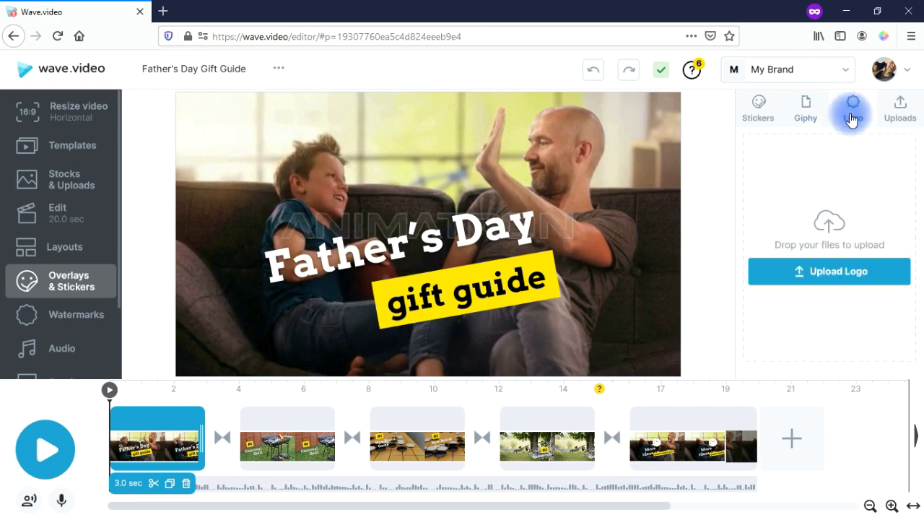
left_click(901, 116)
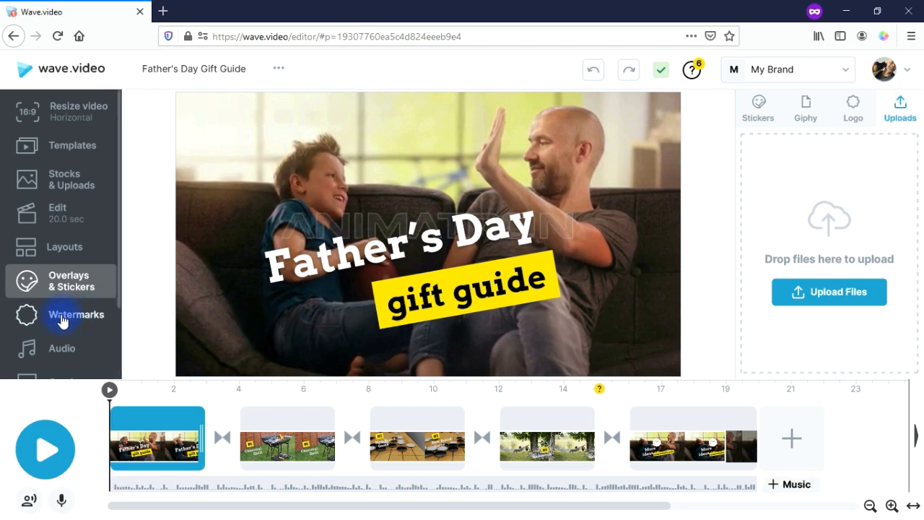
left_click(63, 322)
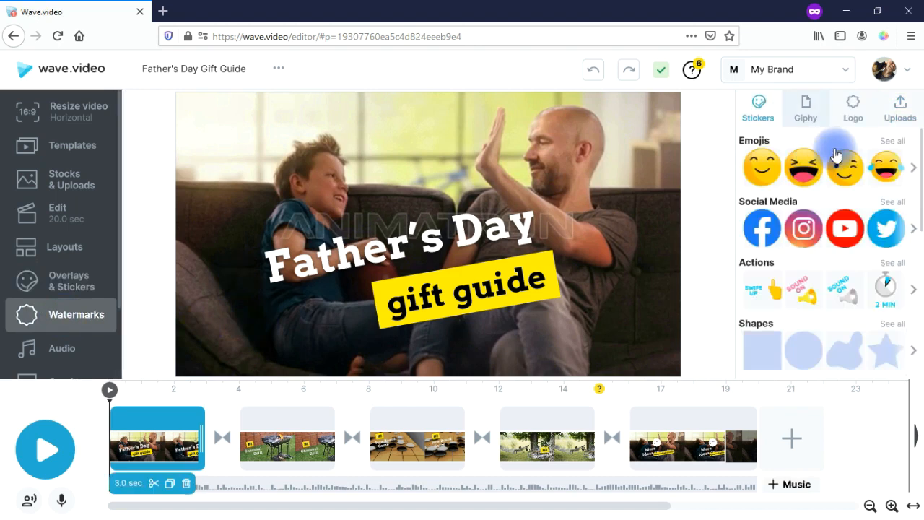
left_click(854, 109)
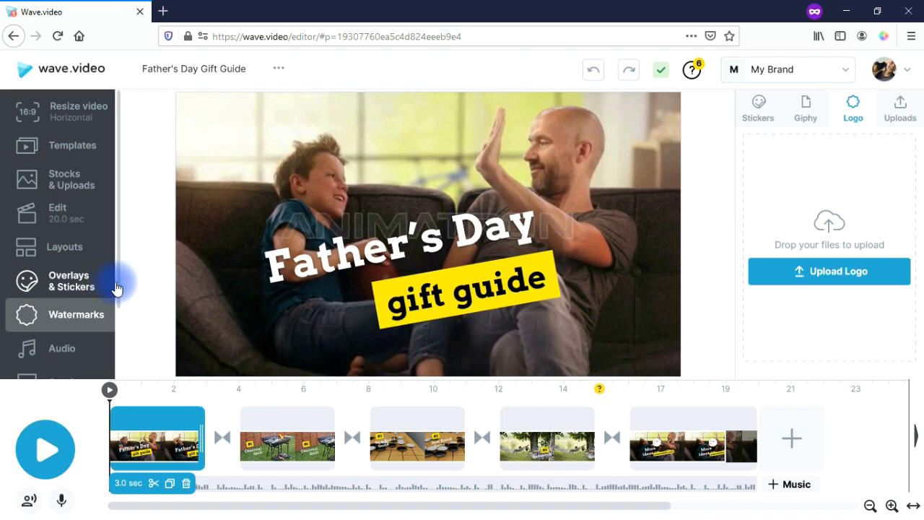
Step: Preview the Inspiring Business Marketing track from the For Business audio category and add it to the video
left_click(60, 352)
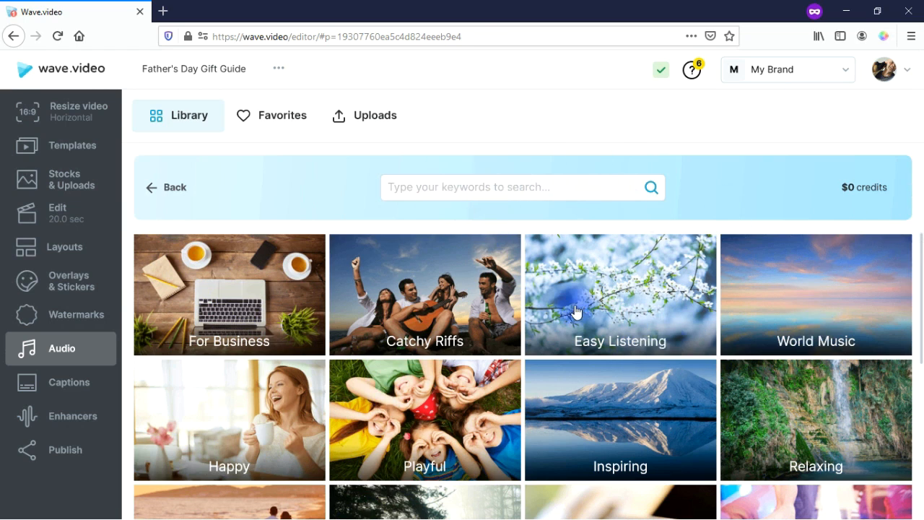
left_click(260, 312)
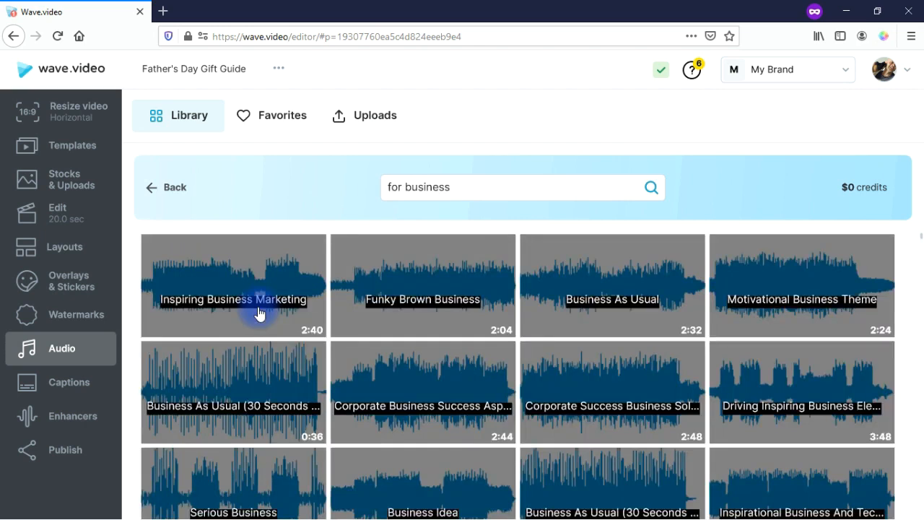
mouse_move(207, 312)
left_click(233, 276)
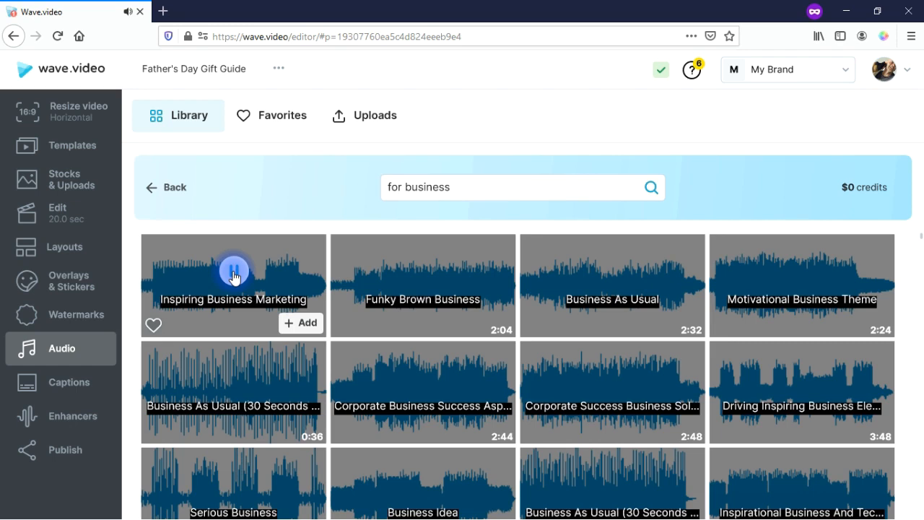
left_click(300, 327)
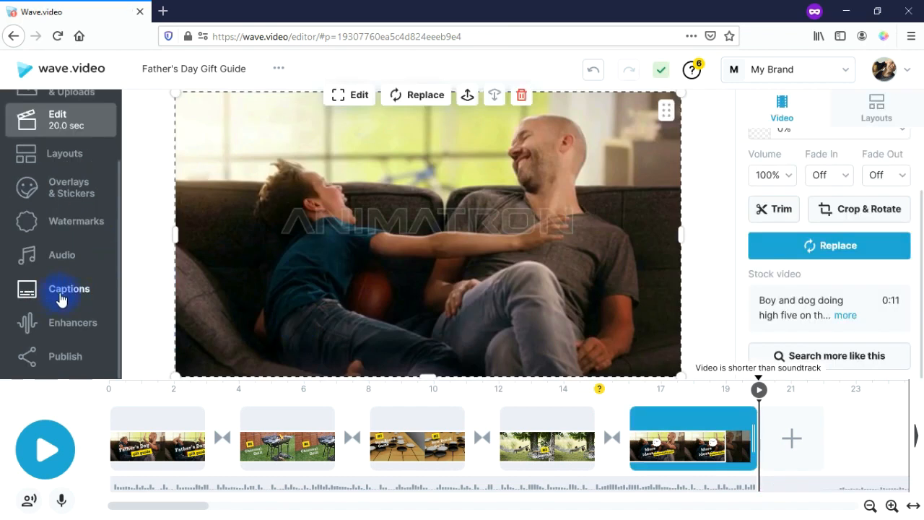
Step: Examine the captions options and look through the waveform presets among the video enhancers
left_click(62, 299)
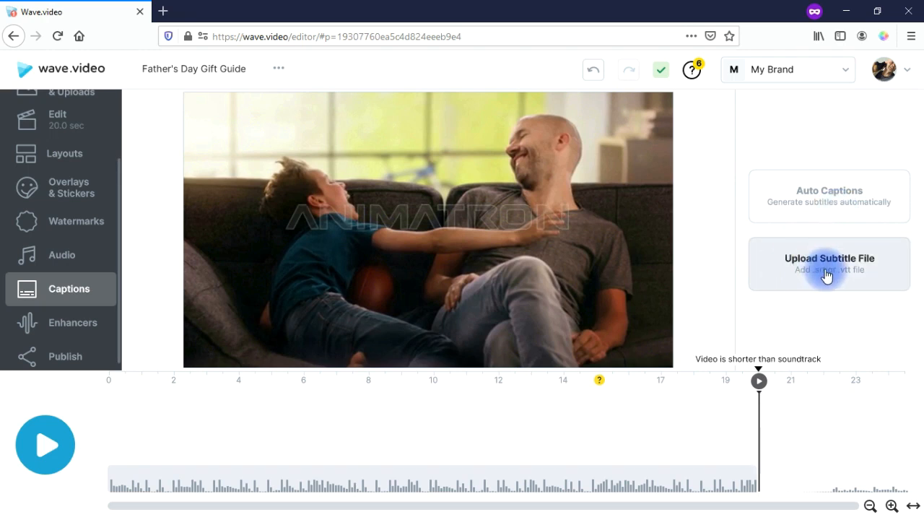
left_click(63, 327)
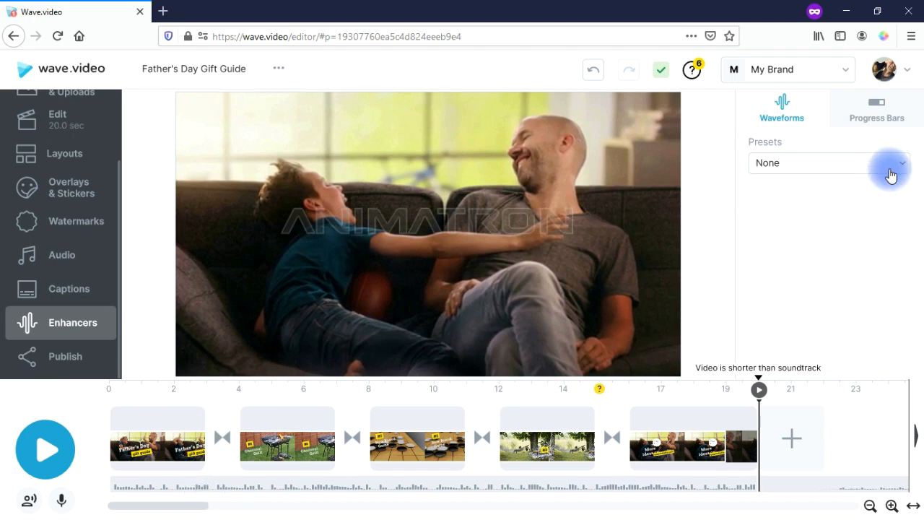
left_click(894, 171)
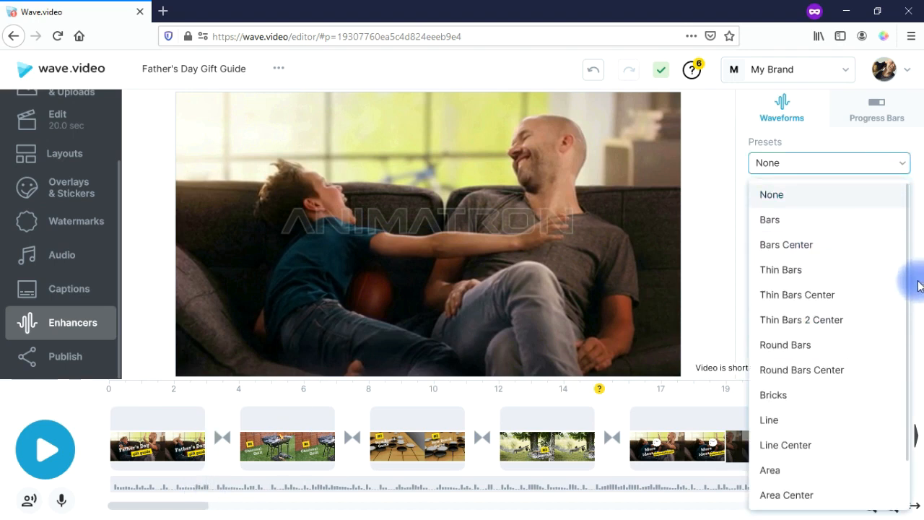
scroll(908, 333, "down", 1)
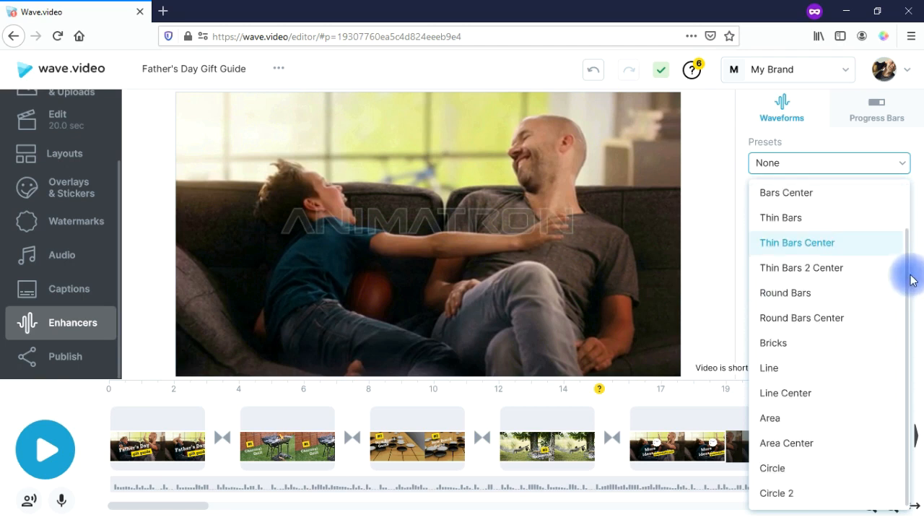
scroll(899, 217, "up", 1)
left_click(877, 117)
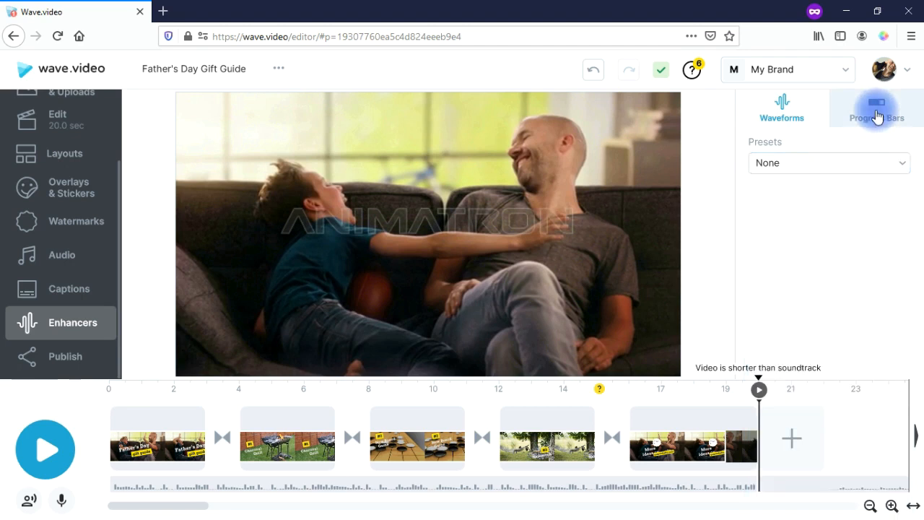
left_click(873, 164)
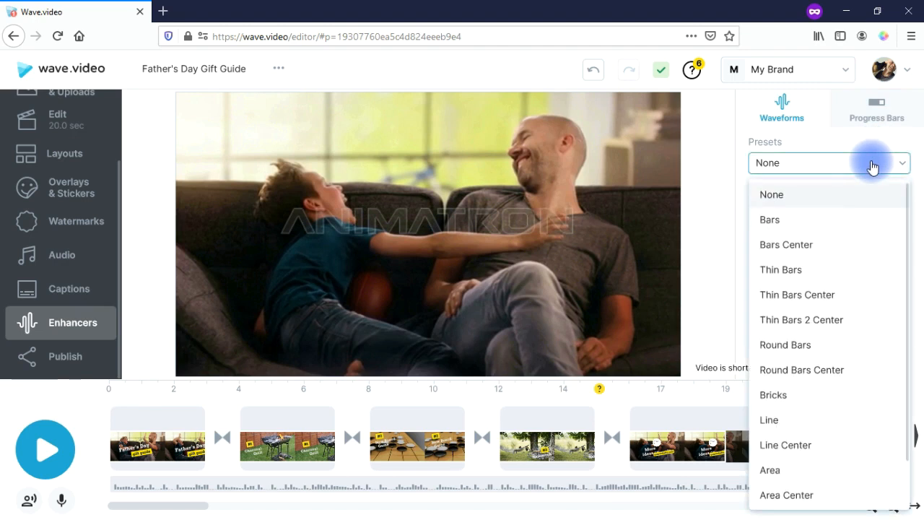
left_click(708, 182)
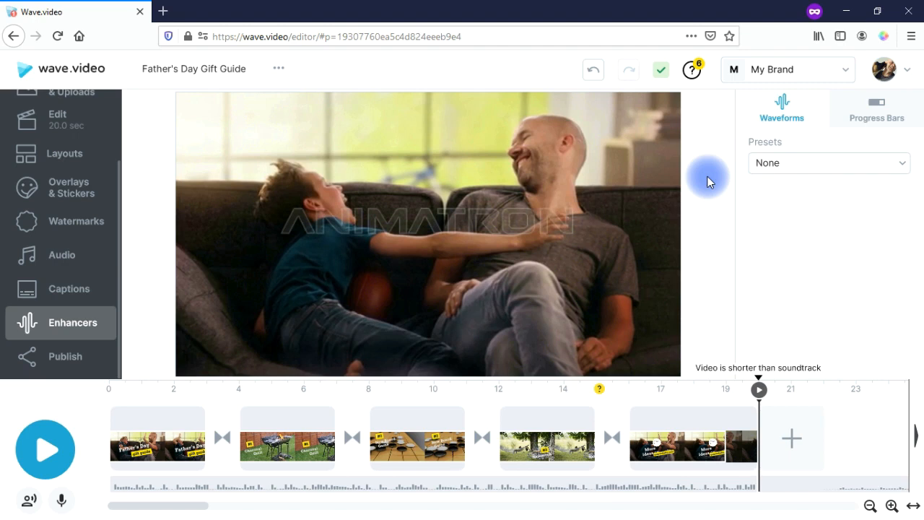
Step: Check the render resolution options for publishing the video, and return to editing
left_click(707, 253)
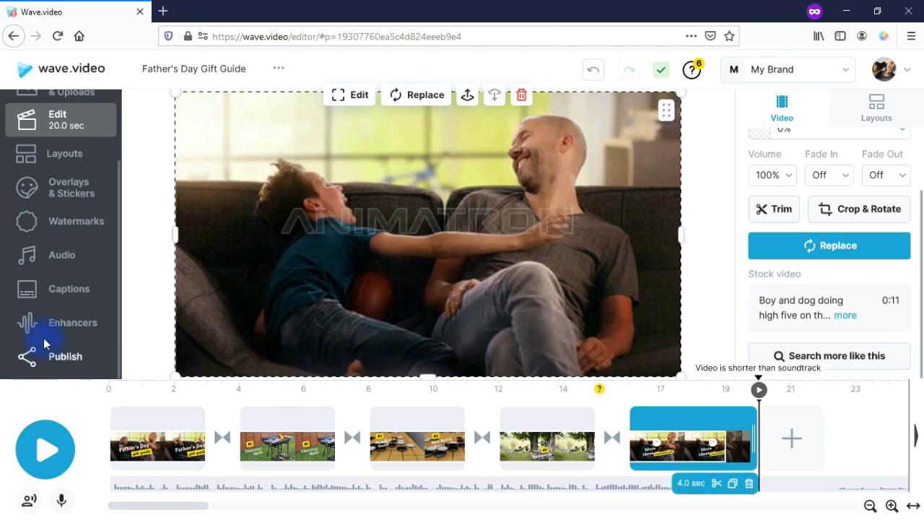
left_click(50, 355)
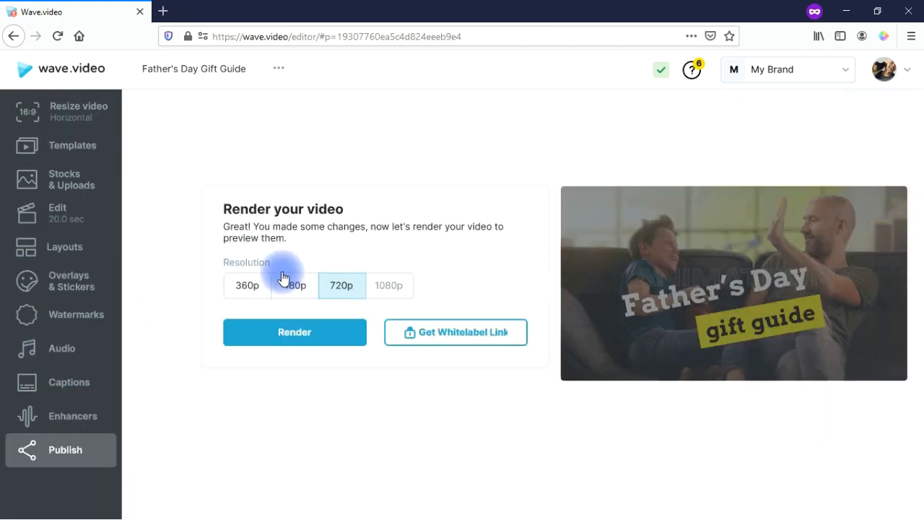
left_click(41, 220)
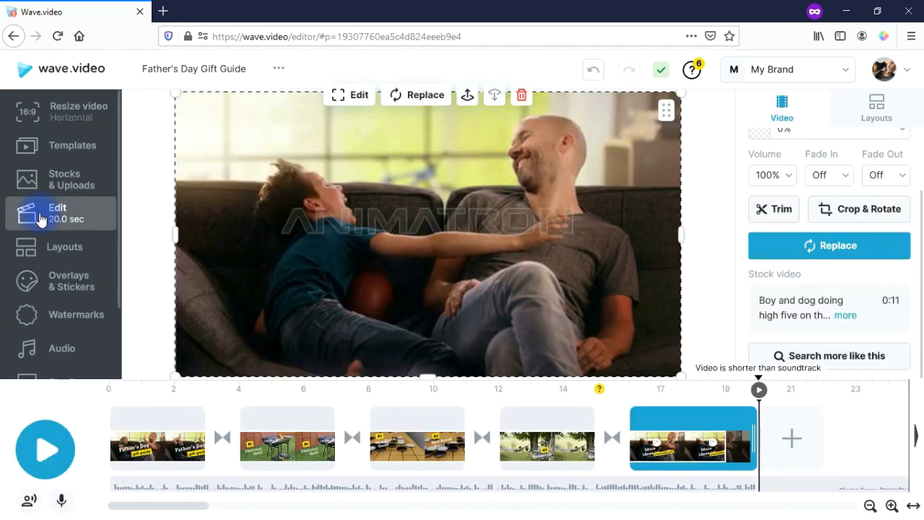
Step: Open Text-to-Speech and look through the available languages and US English voices
left_click(27, 508)
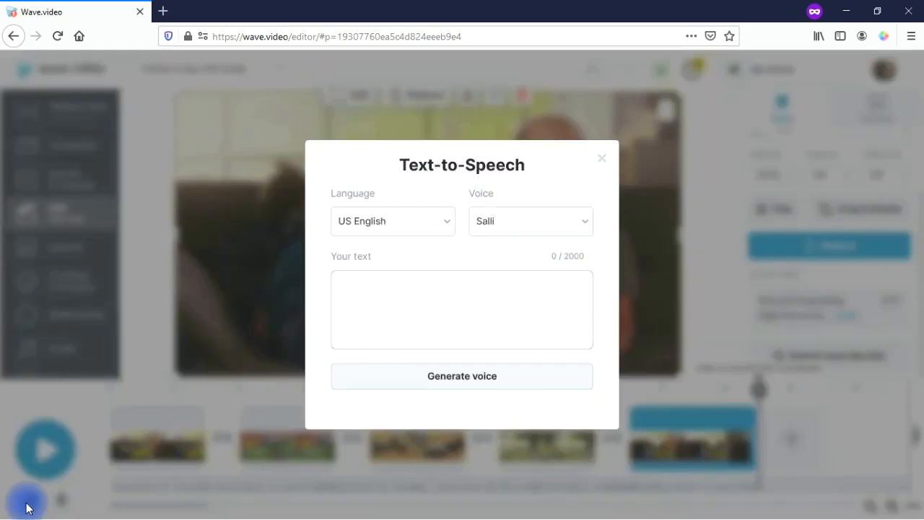
left_click(437, 228)
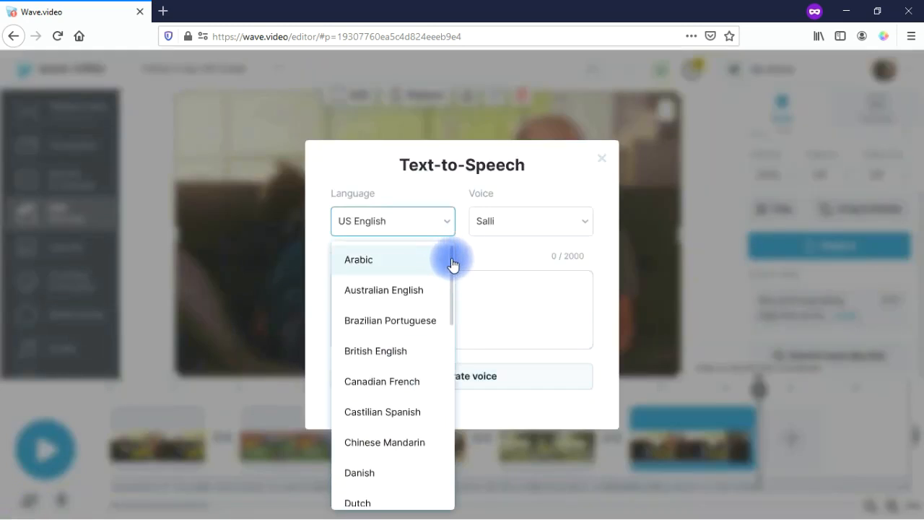
left_click_drag(452, 264, 550, 224)
left_click(550, 224)
left_click(550, 225)
scroll(588, 376, "down", 5)
left_click_drag(588, 423, 600, 255)
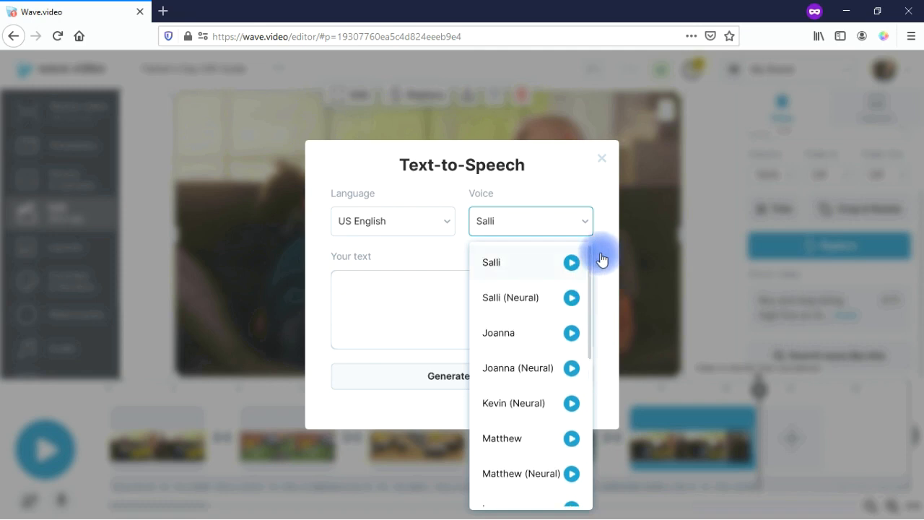
Step: Generate a US English speech clip of "I love my dad!" with the Joanna voice
left_click(390, 291)
left_click(394, 294)
type("I love my dad!")
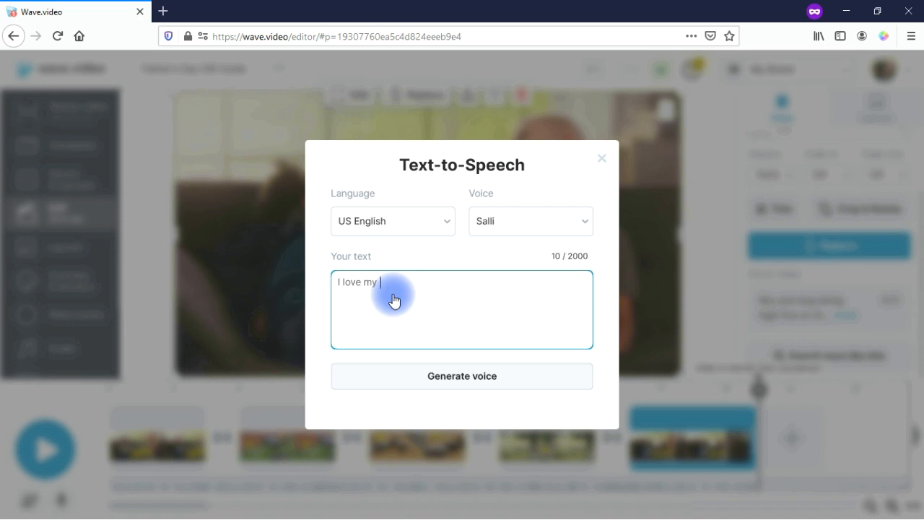
left_click(585, 228)
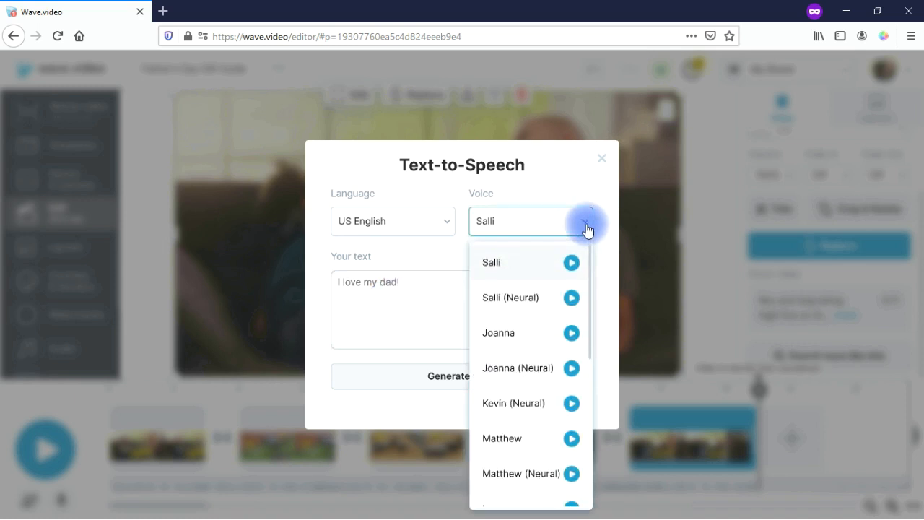
left_click(497, 336)
left_click(405, 388)
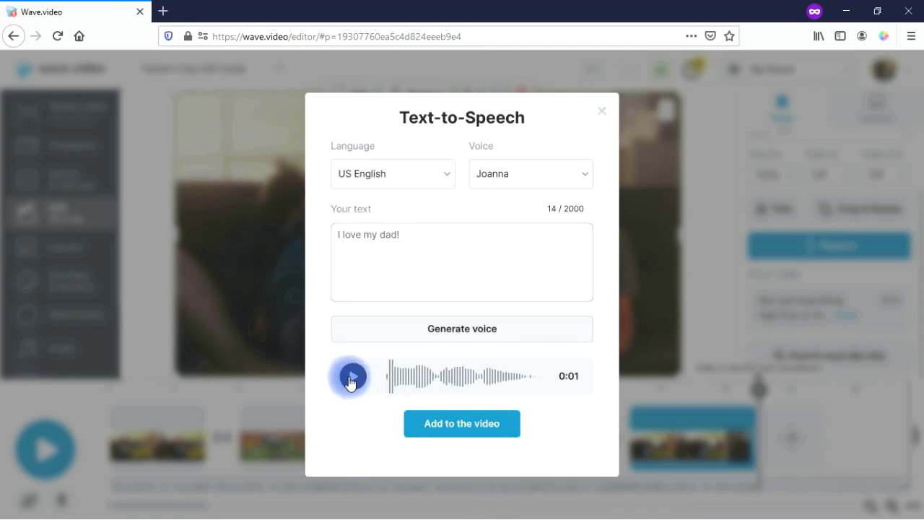
Step: Play the generated speech clip and open the microphone voice recording option
left_click(351, 377)
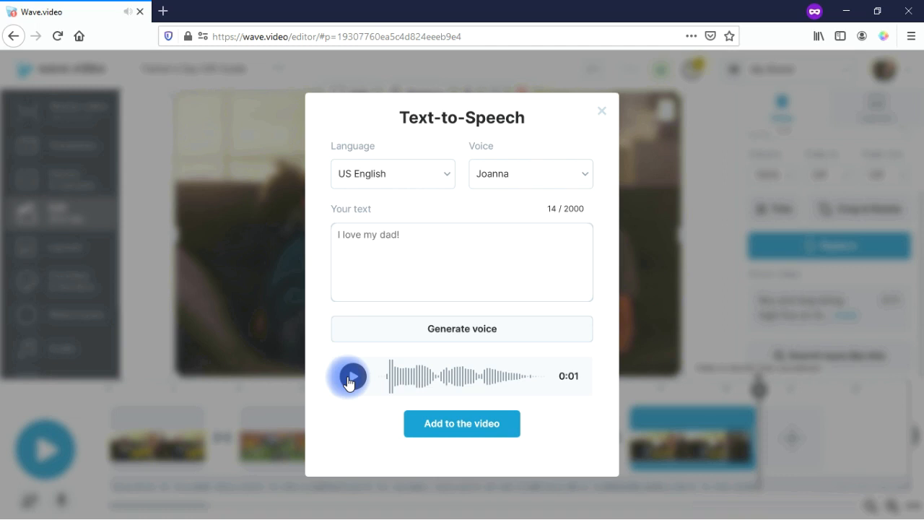
left_click(351, 377)
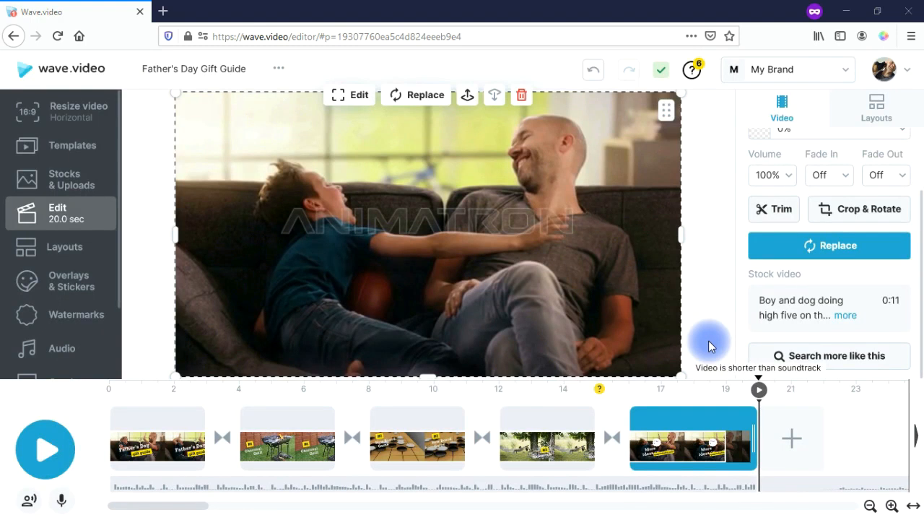
left_click(62, 500)
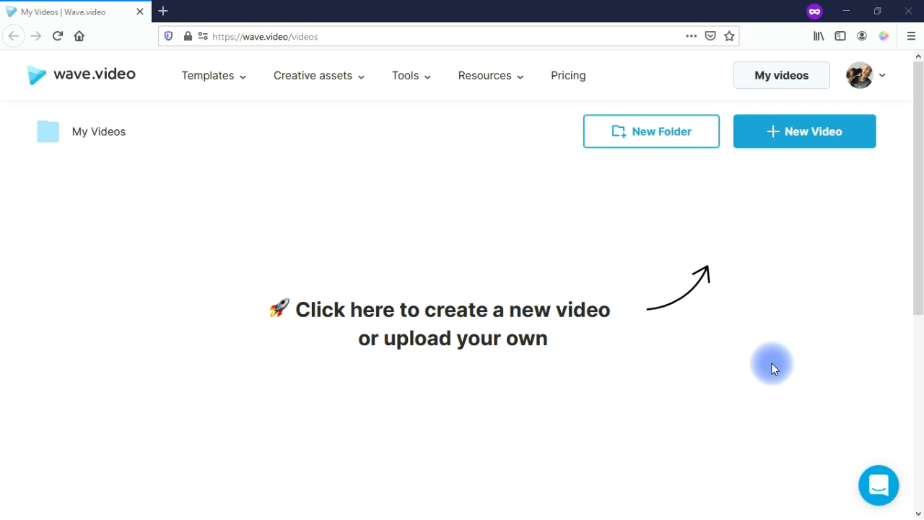
Step: Create a horizontal 16:9 video from the text "How are you? I'm doing great. Hope you have a great day!"
left_click(777, 132)
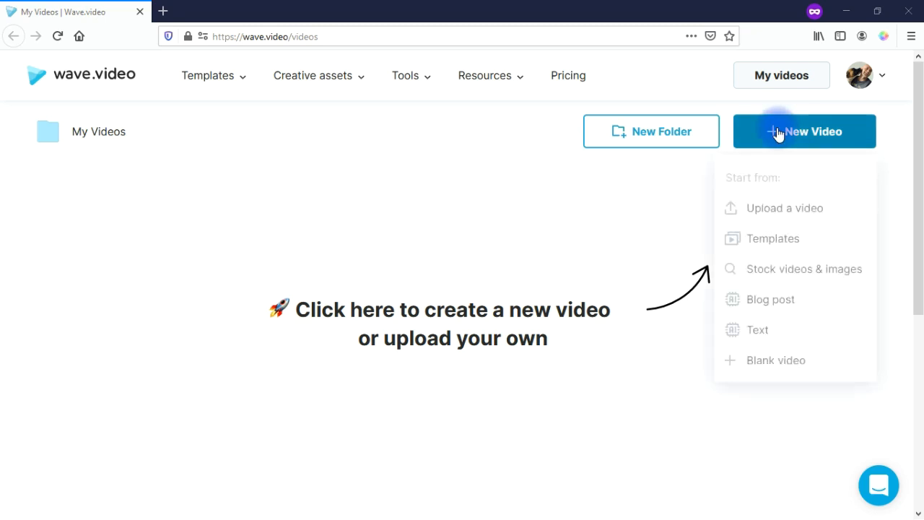
left_click(804, 217)
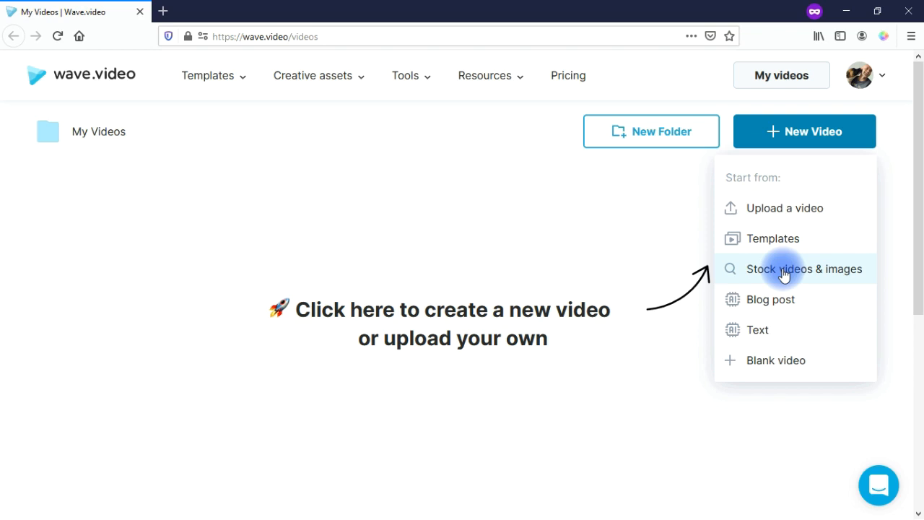
left_click(787, 340)
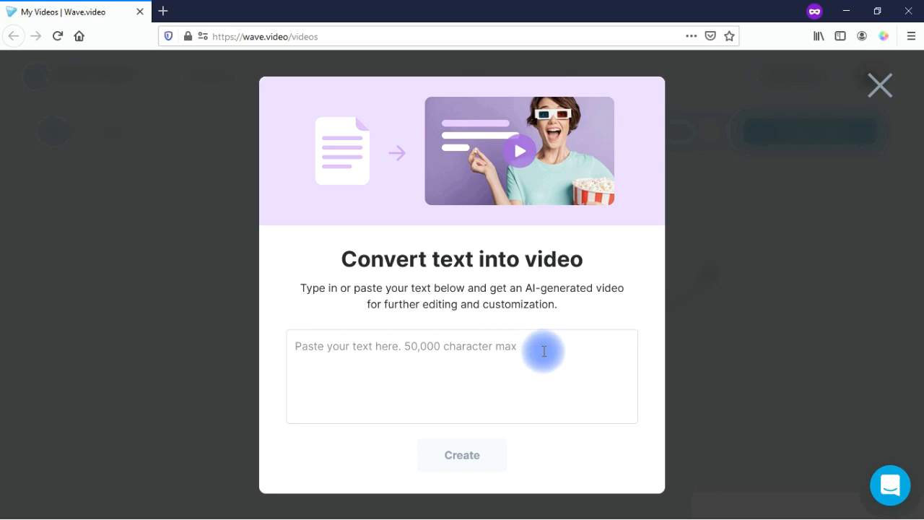
left_click(463, 352)
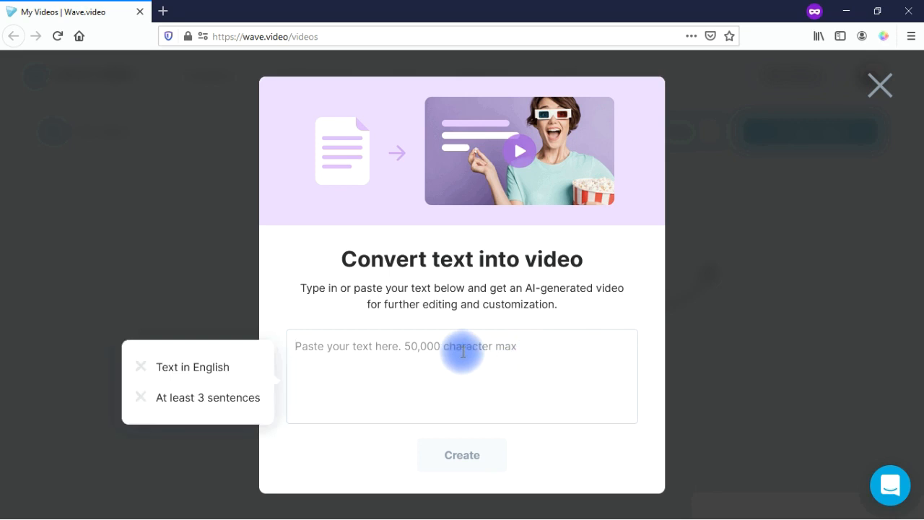
type("How are you?")
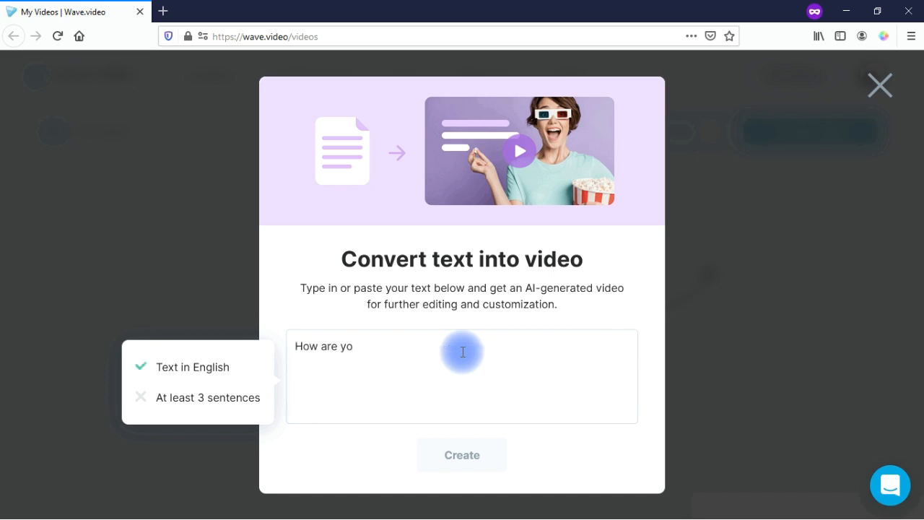
type("I'm doing great. Hope ")
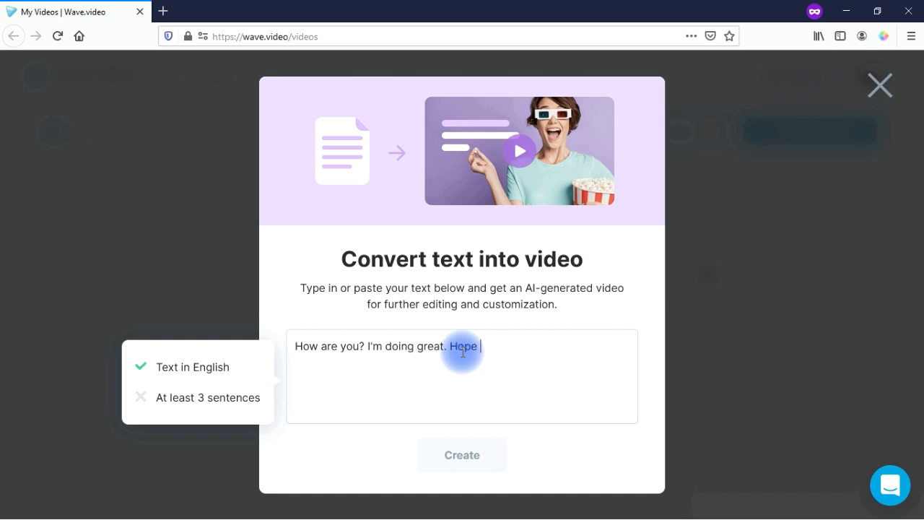
type("you have a great")
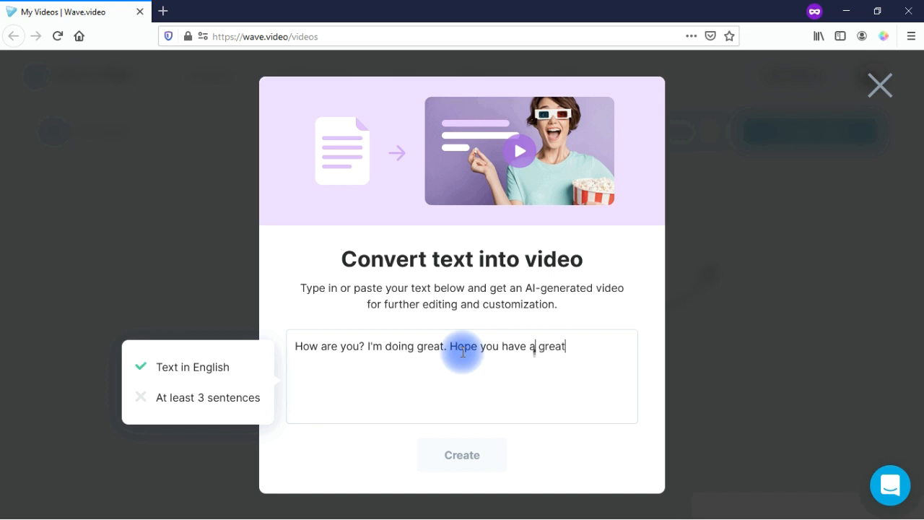
type(" day!")
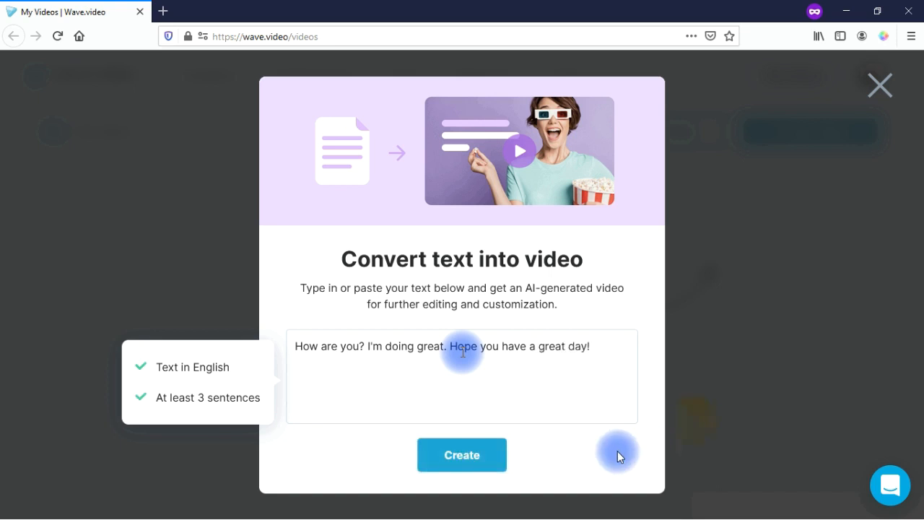
left_click(471, 453)
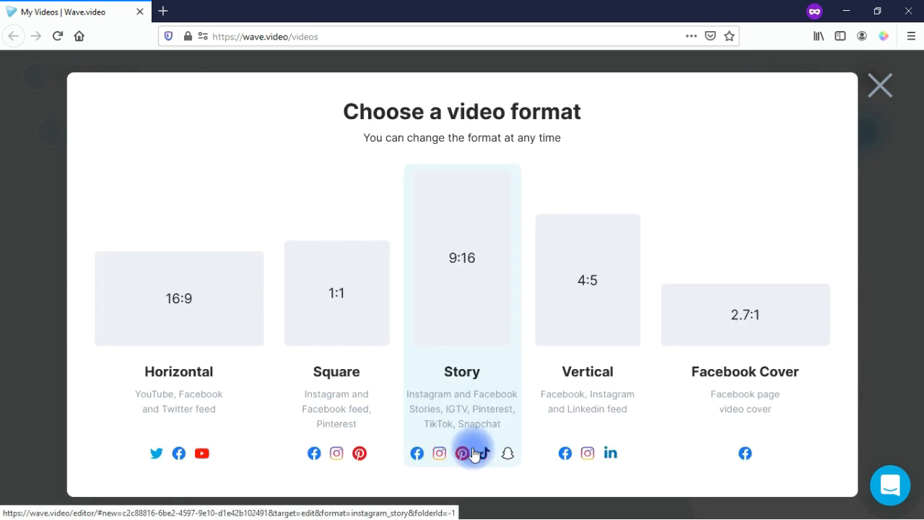
left_click(213, 316)
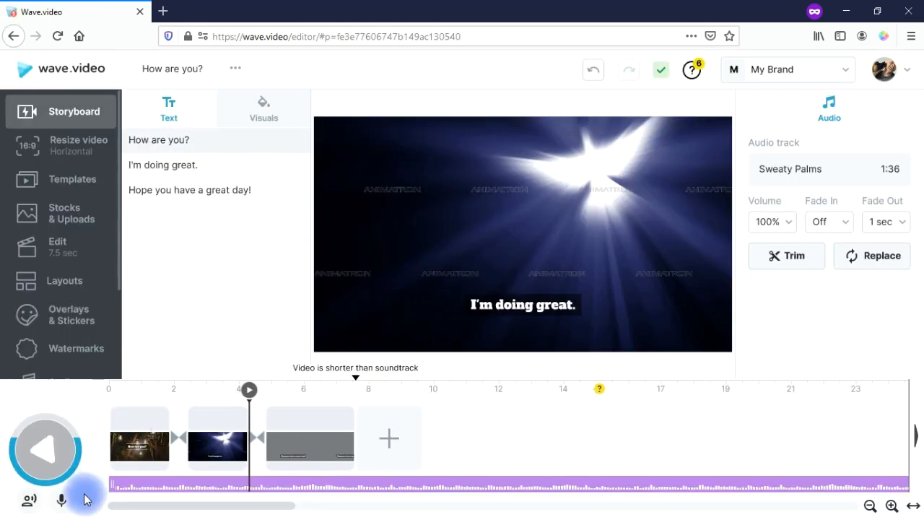
Step: Review each of the three generated scenes on the timeline of the text-based video
left_click(152, 448)
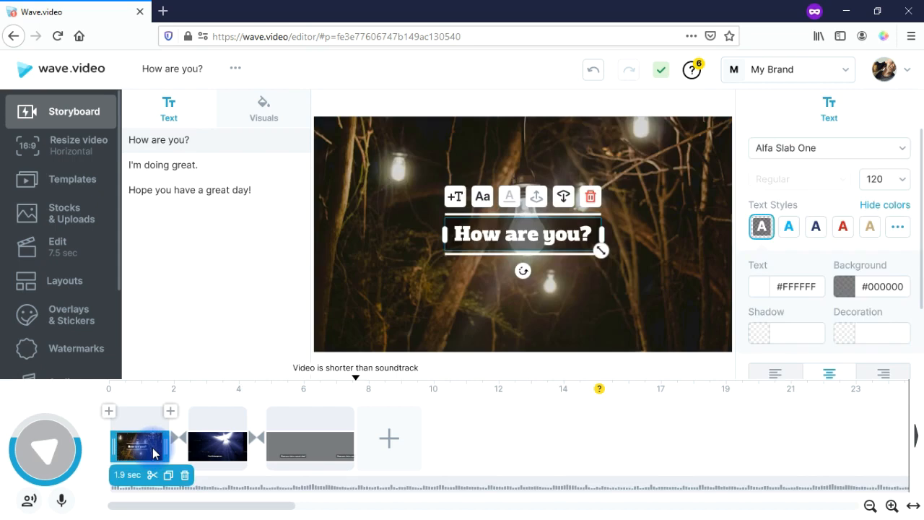
left_click(214, 452)
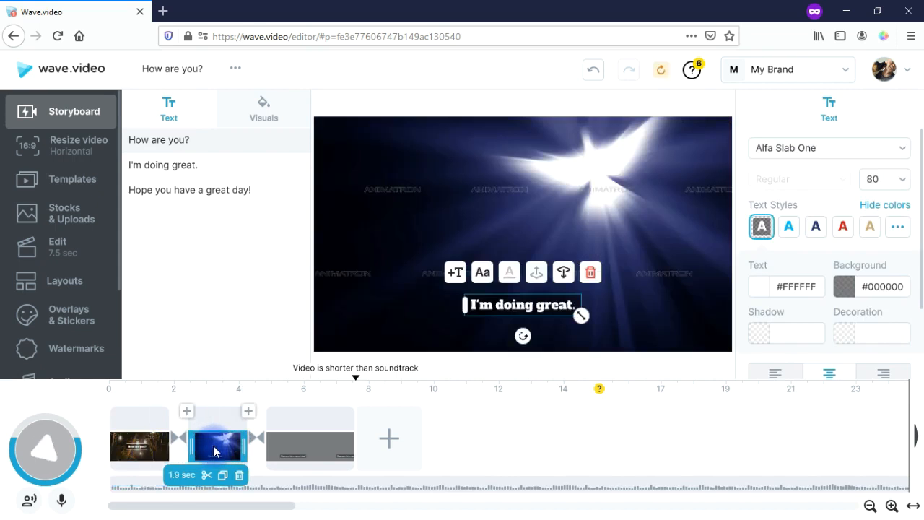
left_click(311, 453)
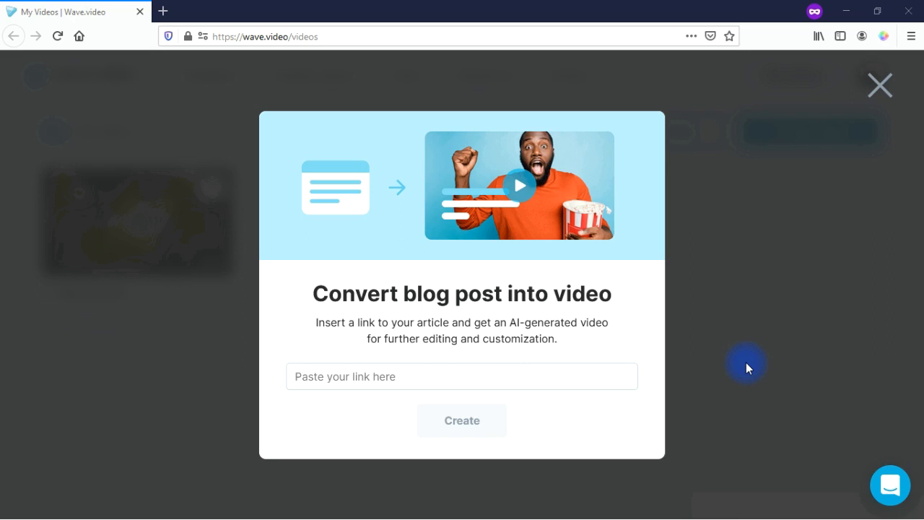
left_click(469, 386)
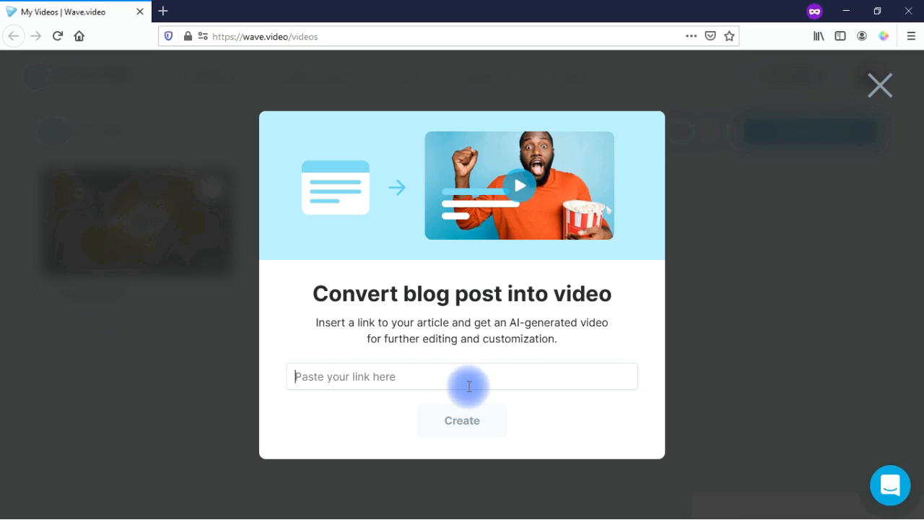
type("https://wave.video/blog/5-best-video-marketing-blogs-to-follow/")
left_click(462, 423)
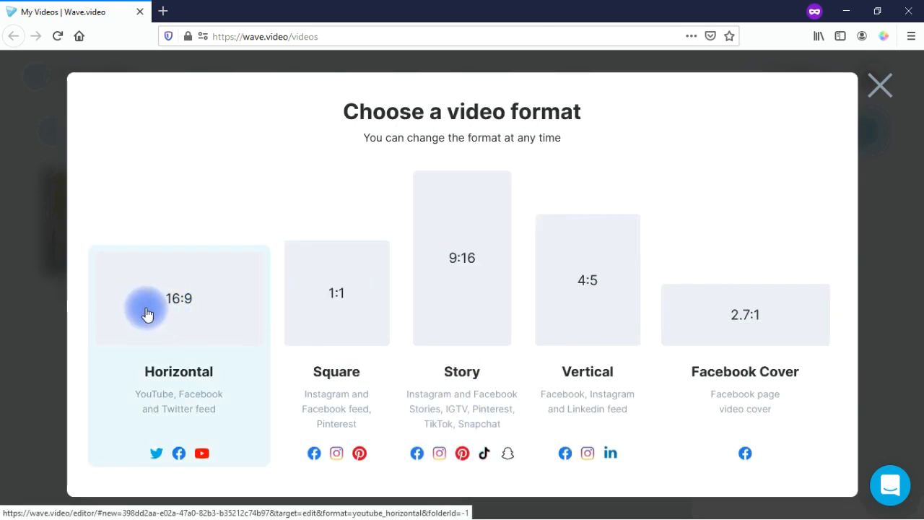
left_click(146, 312)
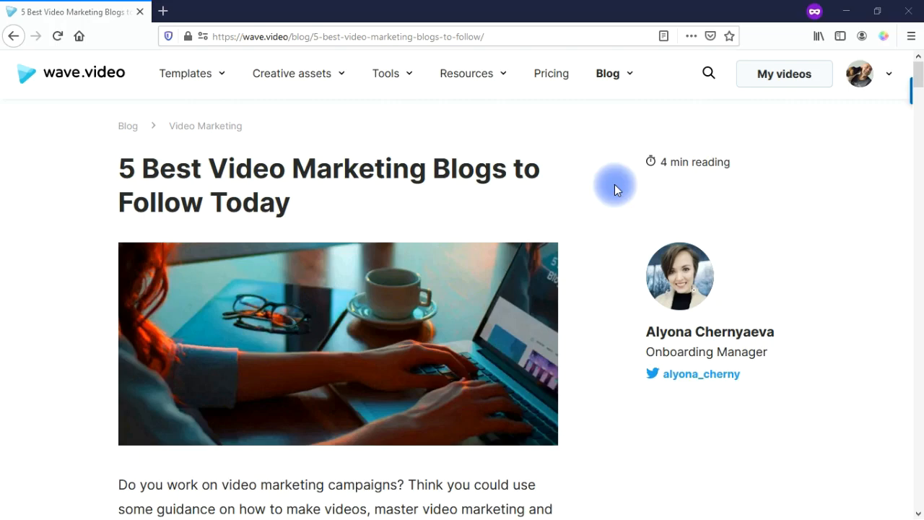
Step: Look through the source blog article and its comments, and show the overview of available video tools
left_click_drag(918, 73, 918, 341)
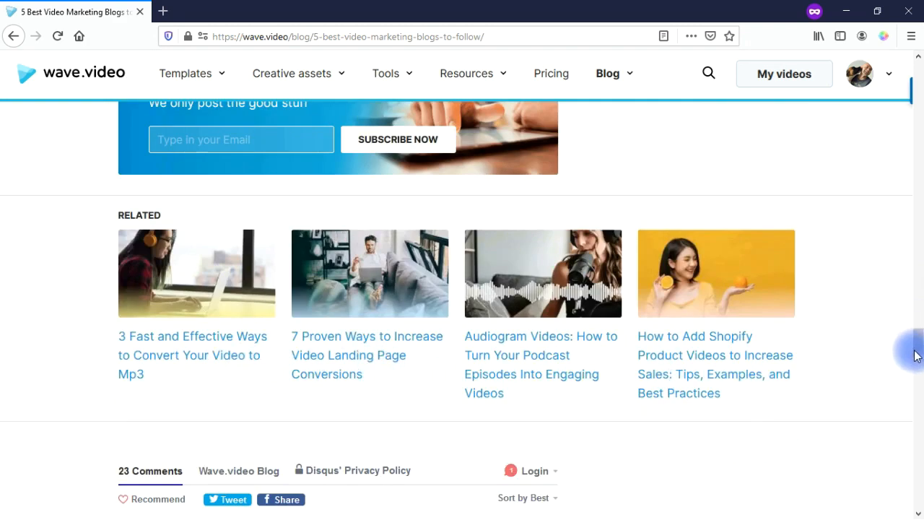
left_click_drag(916, 340, 915, 368)
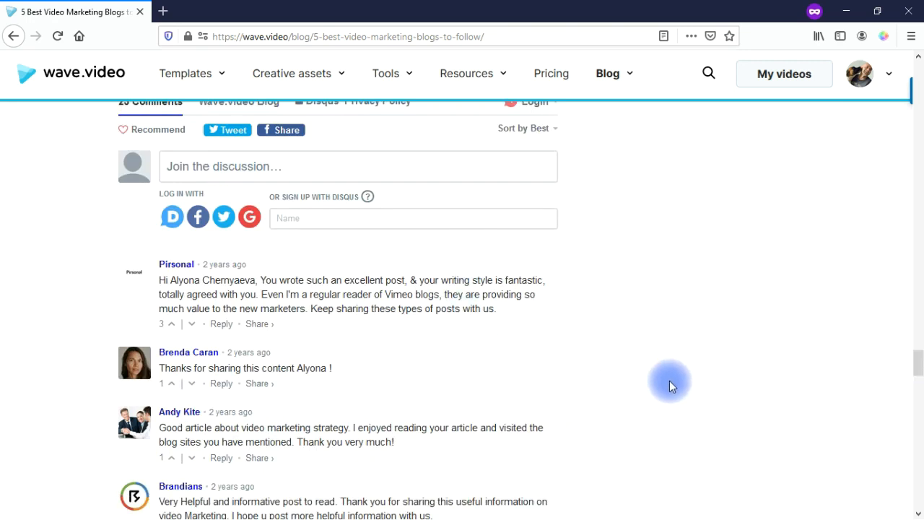
left_click_drag(918, 363, 919, 293)
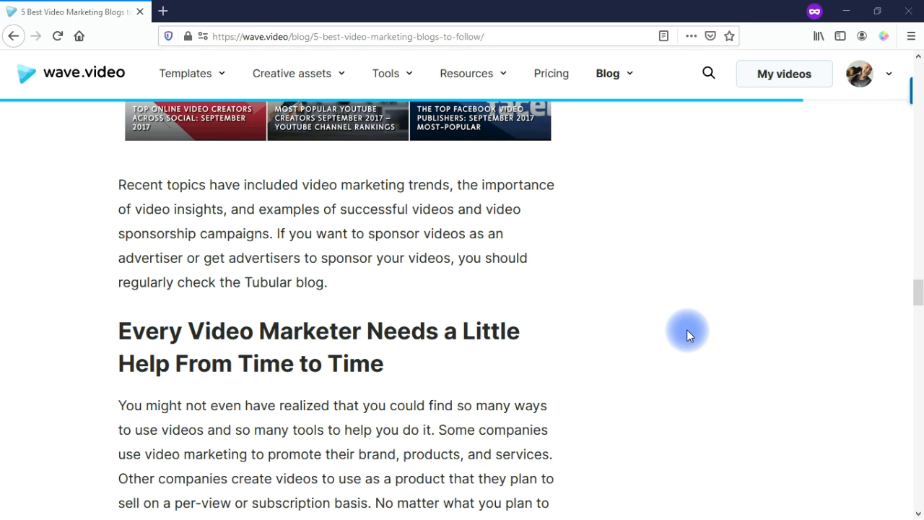
mouse_move(403, 81)
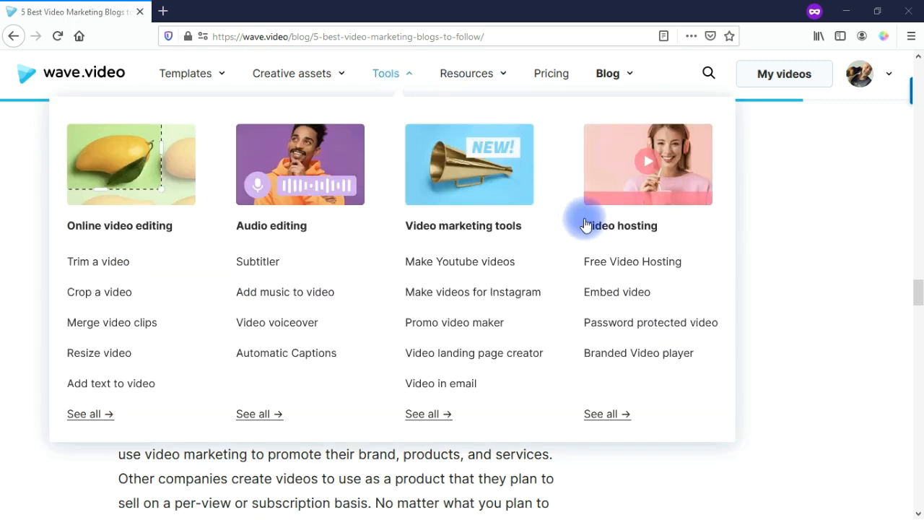